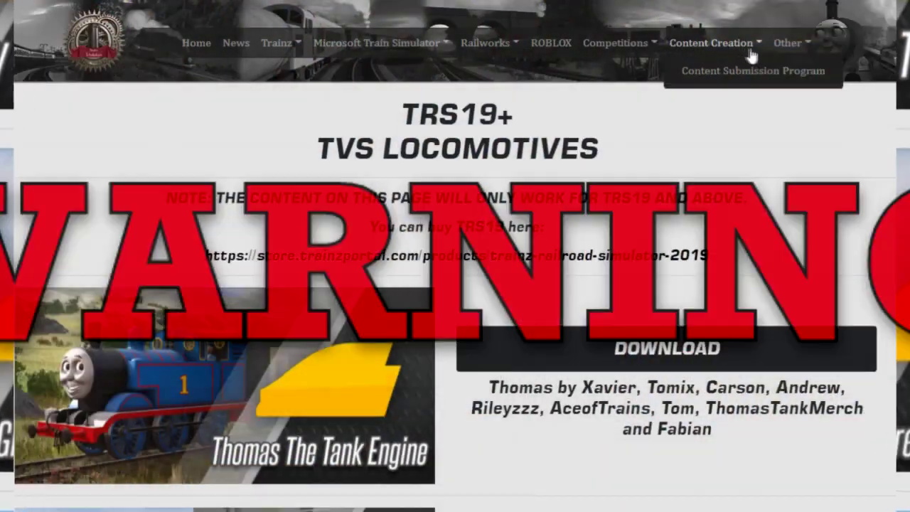
- Open the Allowed Reskins page from the Sodor Workshops Other menu
{"action": "mouse_move", "coordinate": [785, 46]}
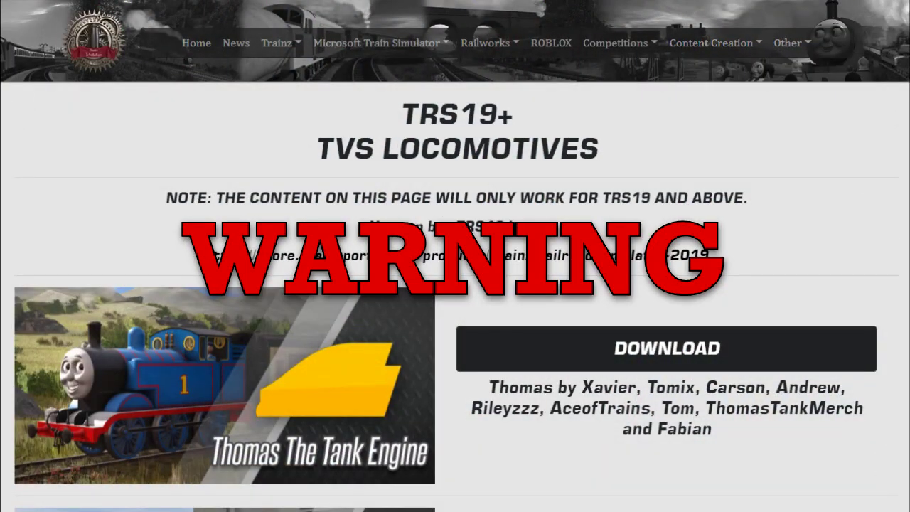
{"action": "left_click", "coordinate": [794, 73]}
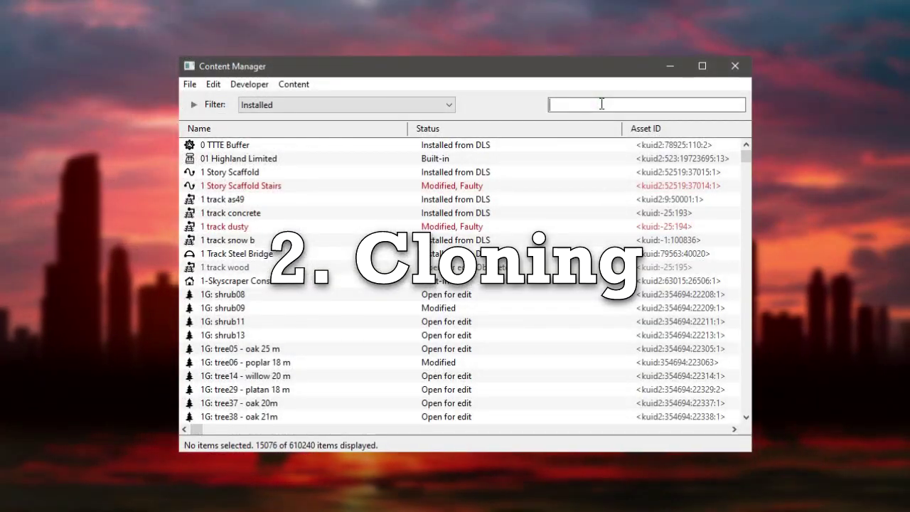
- Search 'TTTE - Duck' and clone both TTTE - Duck and TTTE - Duck's Bogey TRS19
{"action": "type", "text": "TTTE -"}
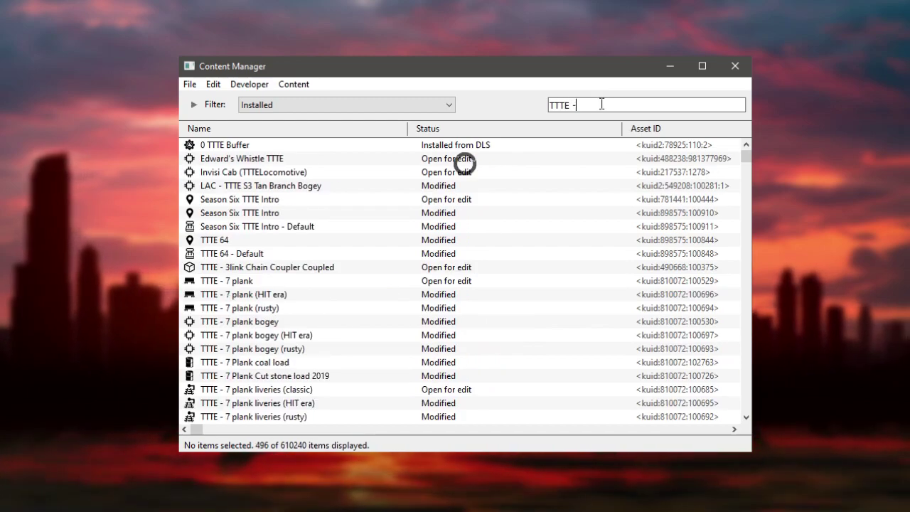
{"action": "type", "text": " Duck"}
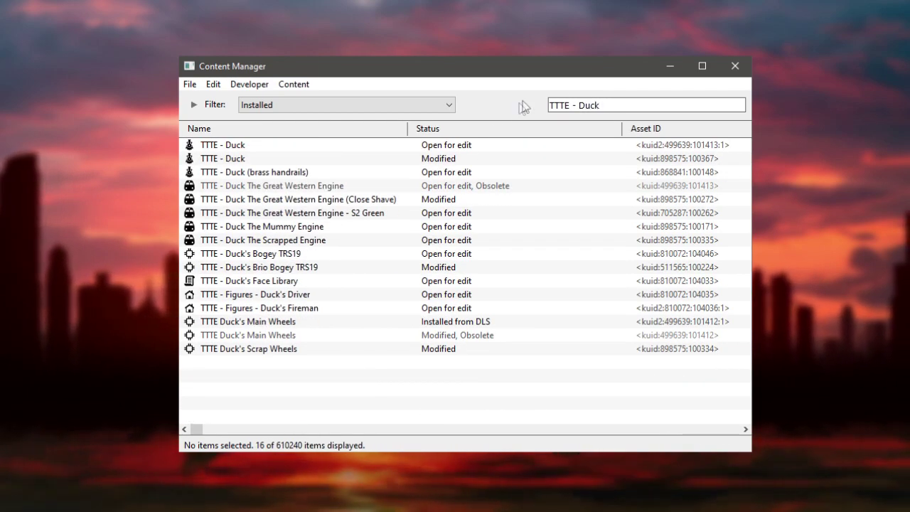
{"action": "left_click", "coordinate": [246, 159]}
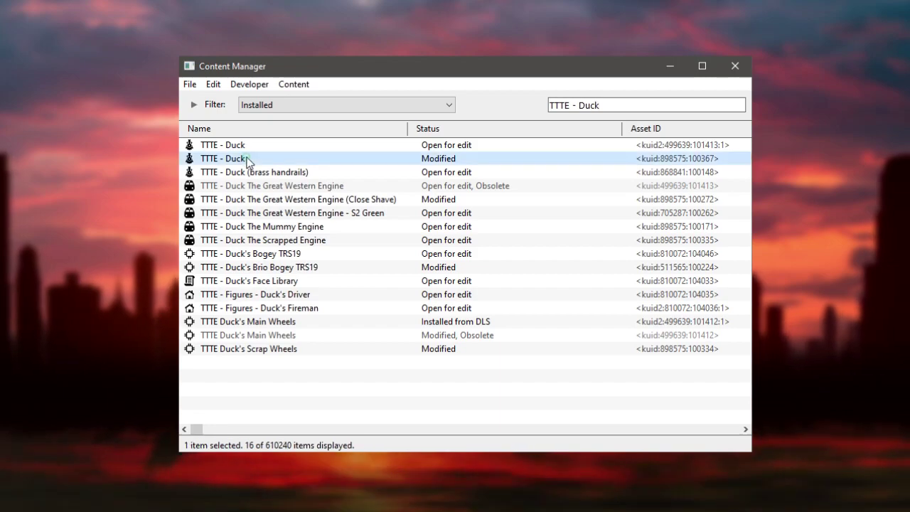
{"action": "key", "text": "ctrl+Down"}
{"action": "key", "text": "ctrl+Down"}
{"action": "key", "text": "ctrl+Down"}
{"action": "key", "text": "ctrl+Down"}
{"action": "key", "text": "ctrl+Down"}
{"action": "key", "text": "ctrl+Down"}
{"action": "key", "text": "ctrl+Down"}
{"action": "key", "text": "ctrl+space"}
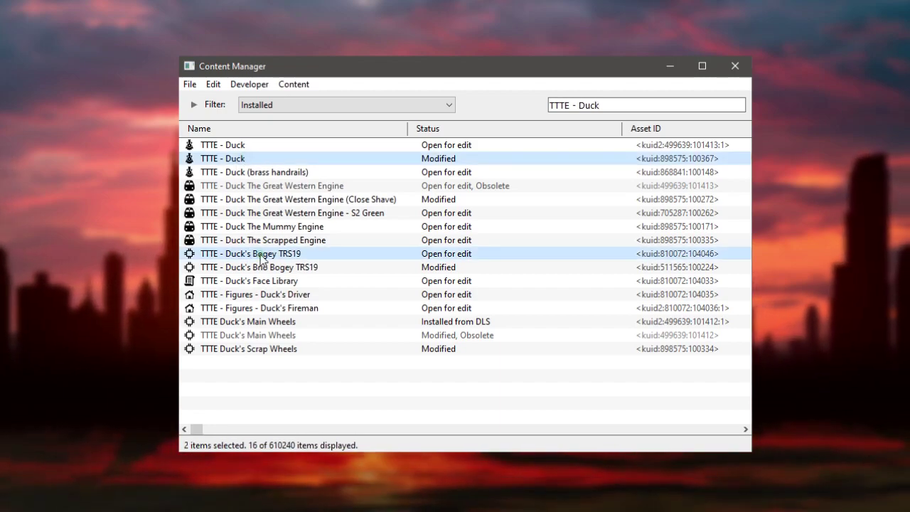
{"action": "left_click", "coordinate": [284, 84]}
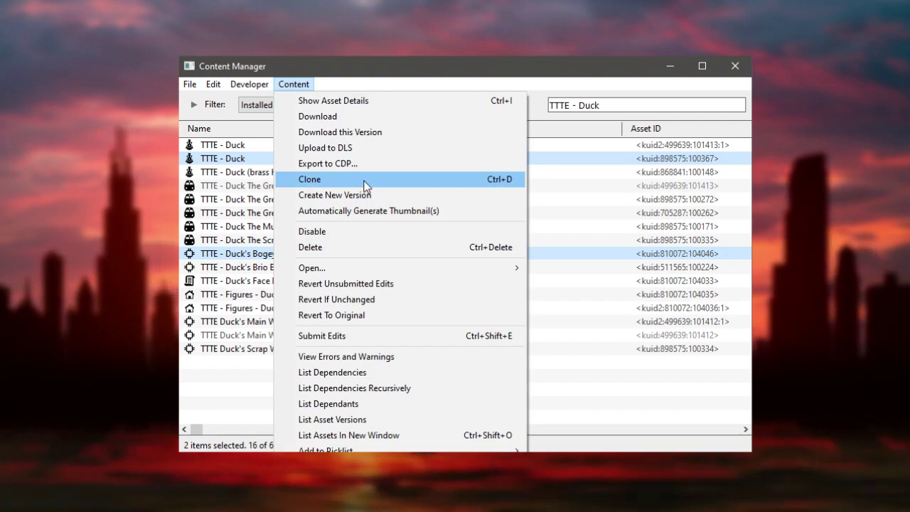
{"action": "left_click", "coordinate": [462, 179]}
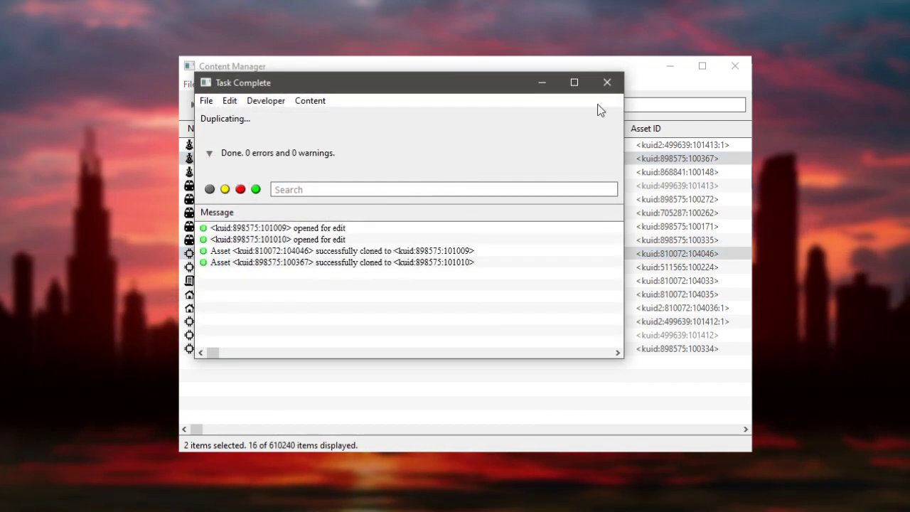
{"action": "left_click", "coordinate": [616, 84]}
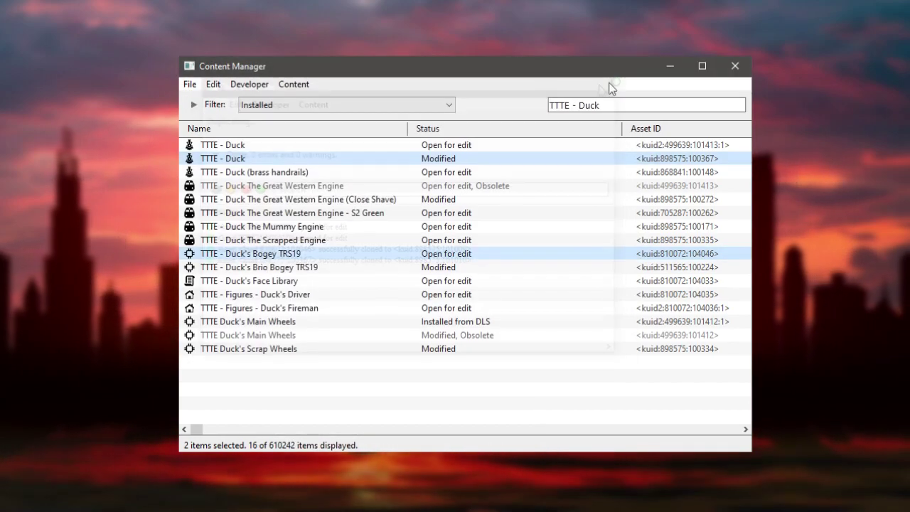
- Filter the content list to Today and clear the search box
{"action": "left_click", "coordinate": [291, 101]}
{"action": "left_click", "coordinate": [292, 194]}
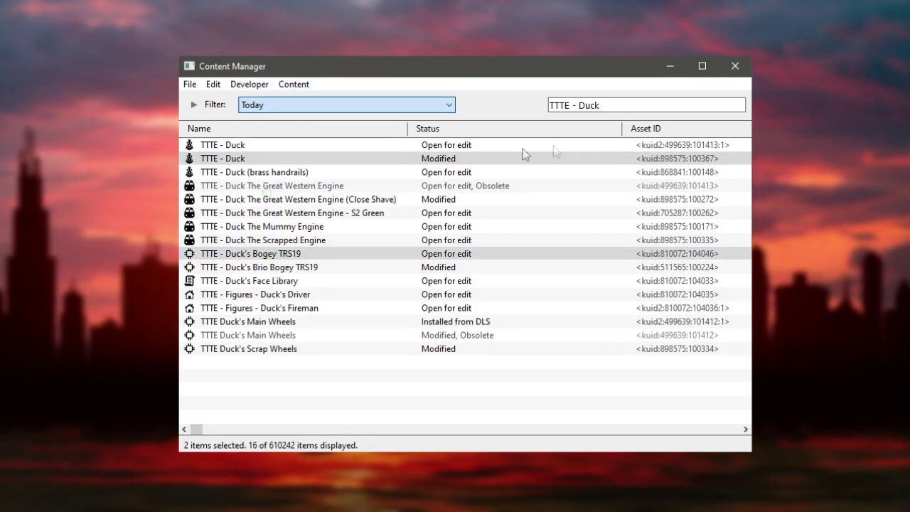
{"action": "key", "text": "ctrl+a"}
{"action": "key", "text": "BackSpace"}
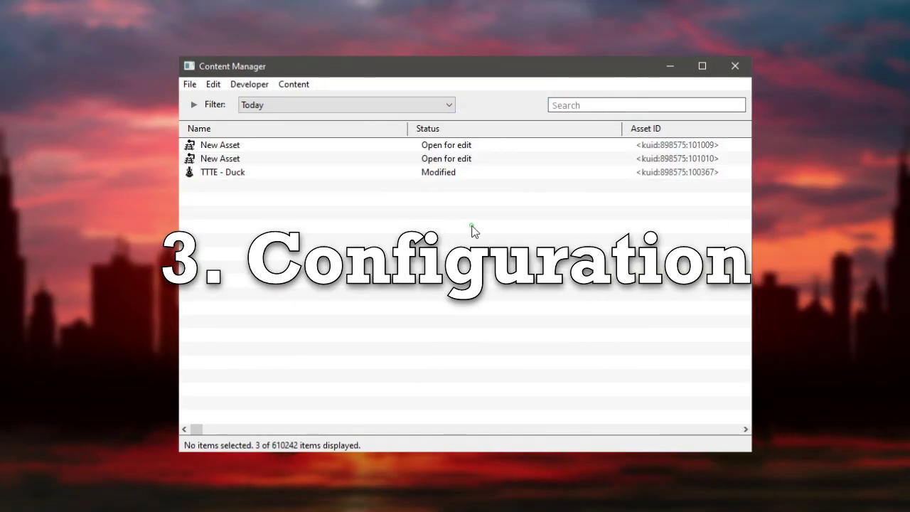
- Open the config.txt of both New Asset clones as text in Notepad
{"action": "left_click", "coordinate": [302, 147]}
{"action": "left_click", "coordinate": [300, 157], "text": "shift"}
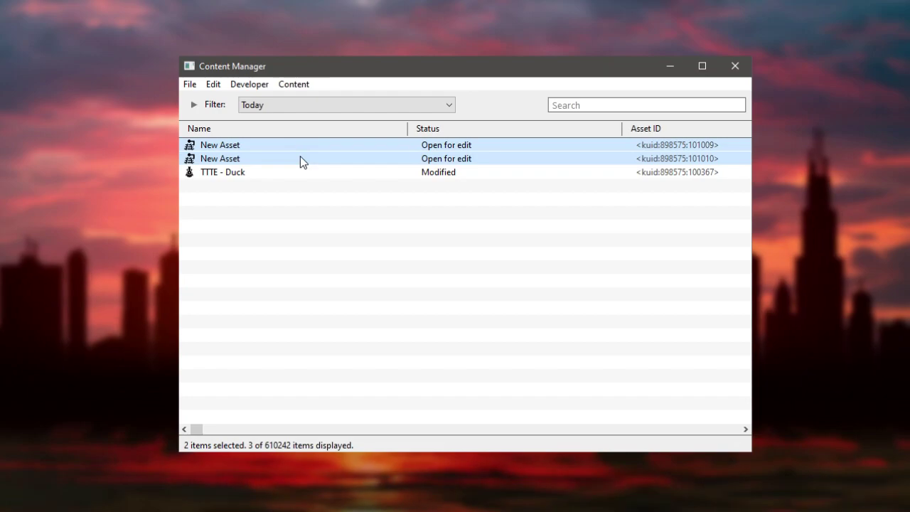
{"action": "right_click", "coordinate": [300, 158]}
{"action": "mouse_move", "coordinate": [345, 253]}
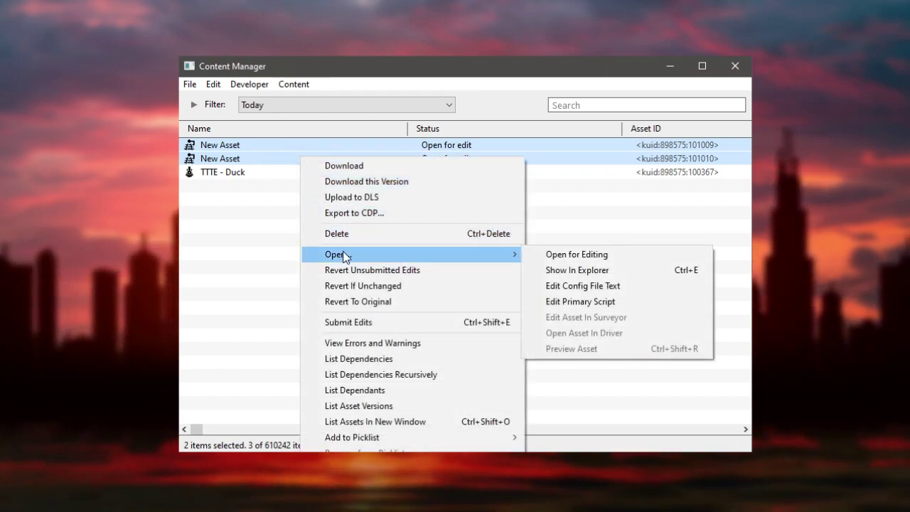
{"action": "left_click", "coordinate": [552, 287]}
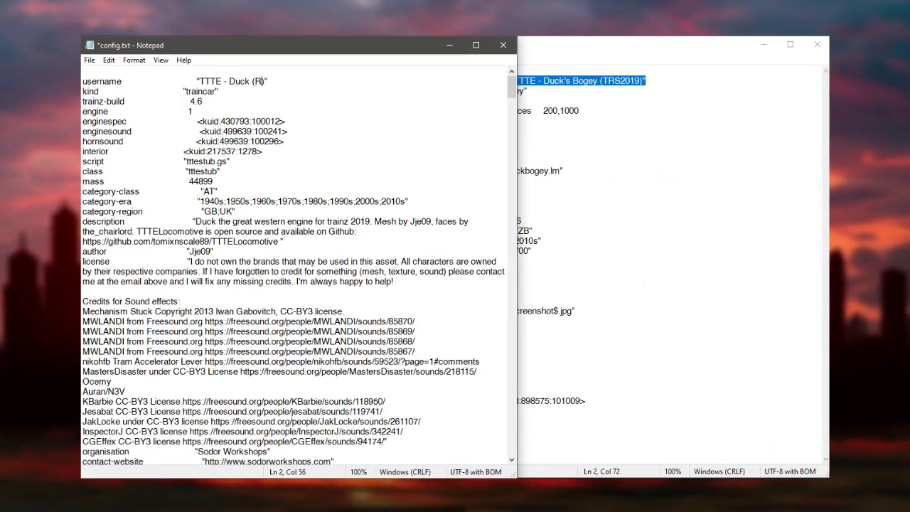
- Add '(Reskin)' to the names in the locomotive and bogey config.txt files
{"action": "left_click", "coordinate": [530, 96]}
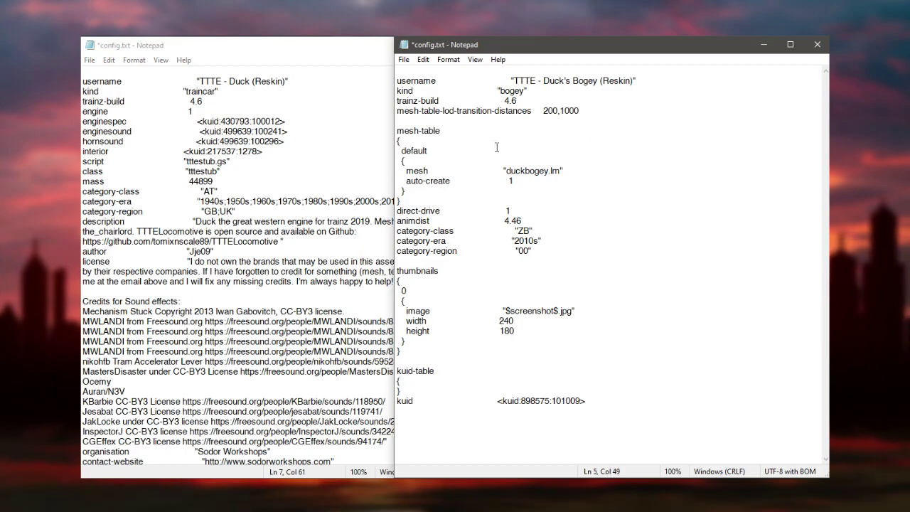
{"action": "left_click", "coordinate": [329, 140]}
{"action": "left_click", "coordinate": [538, 201]}
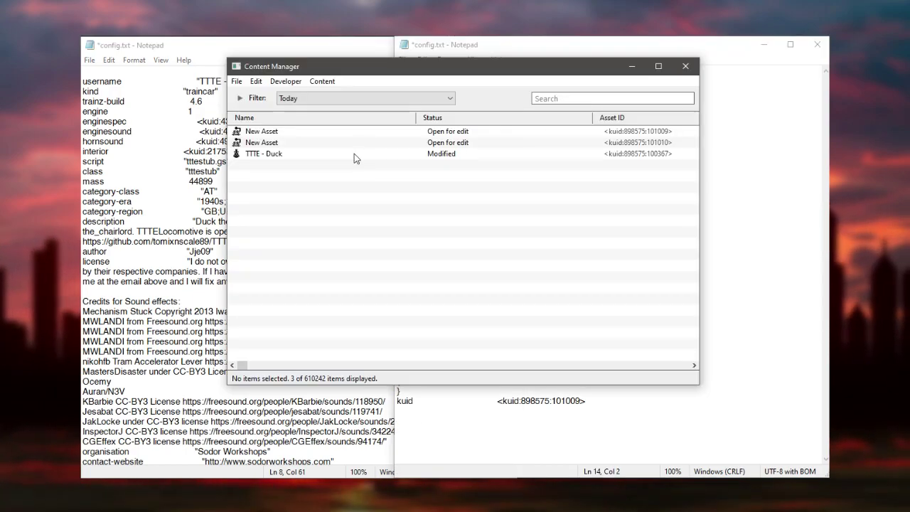
- List TTTE - Duck's dependencies, then the asset versions of Duck's Bogey TRS19
{"action": "right_click", "coordinate": [354, 154]}
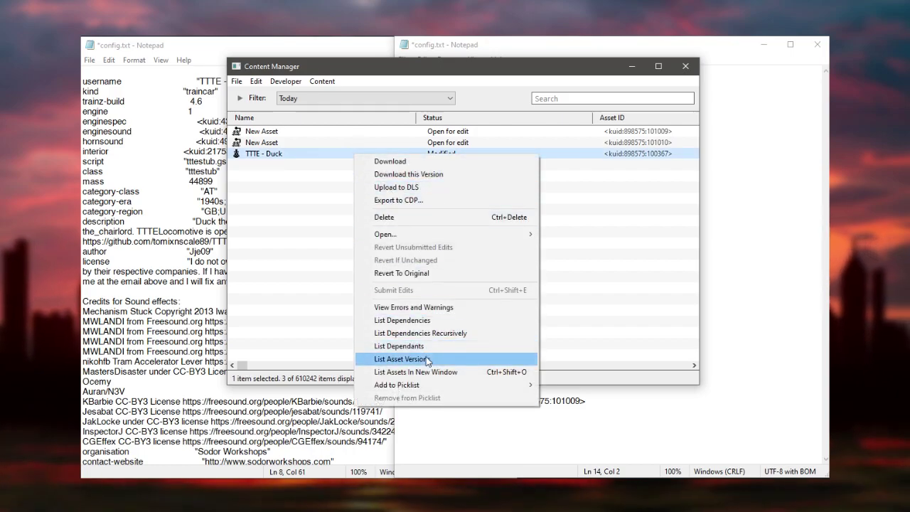
{"action": "left_click", "coordinate": [424, 321]}
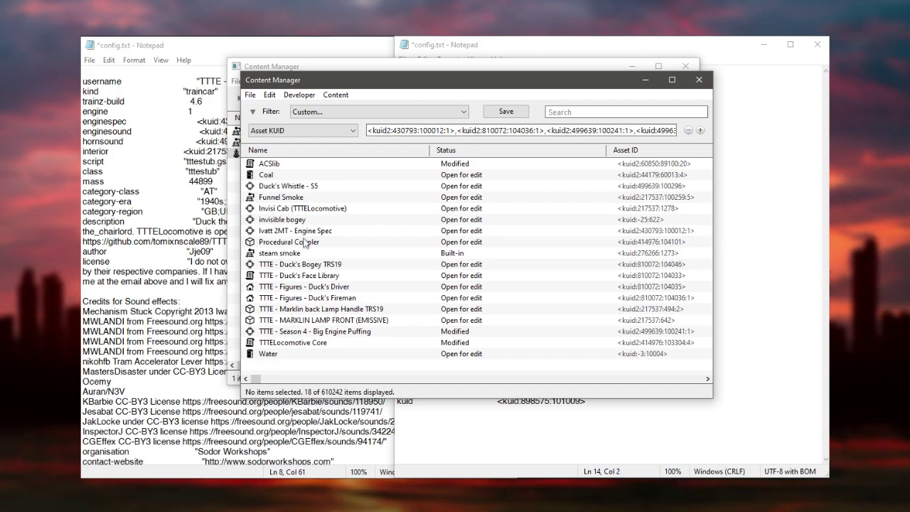
{"action": "right_click", "coordinate": [311, 266]}
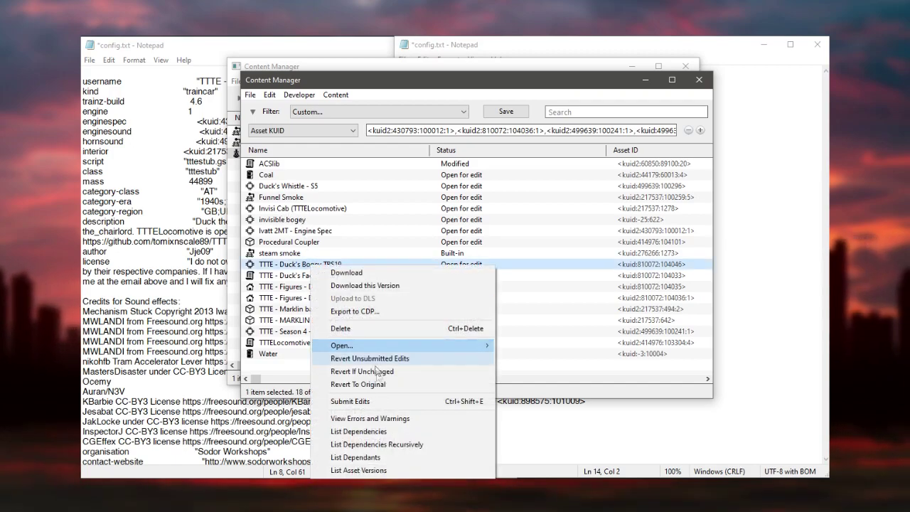
{"action": "left_click", "coordinate": [380, 471]}
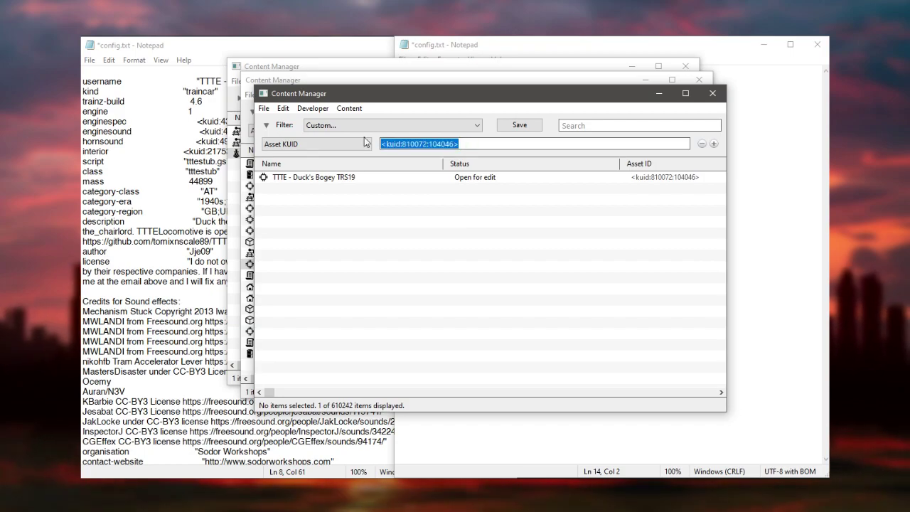
- Search the Duck config for <kuid:810072:104046> and copy the bogey clone's kuid
{"action": "left_click", "coordinate": [189, 181]}
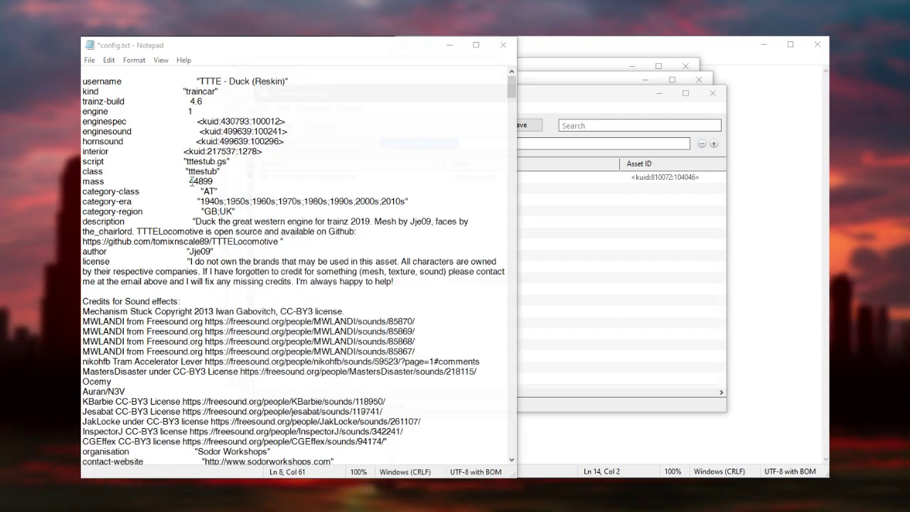
{"action": "left_click", "coordinate": [109, 60]}
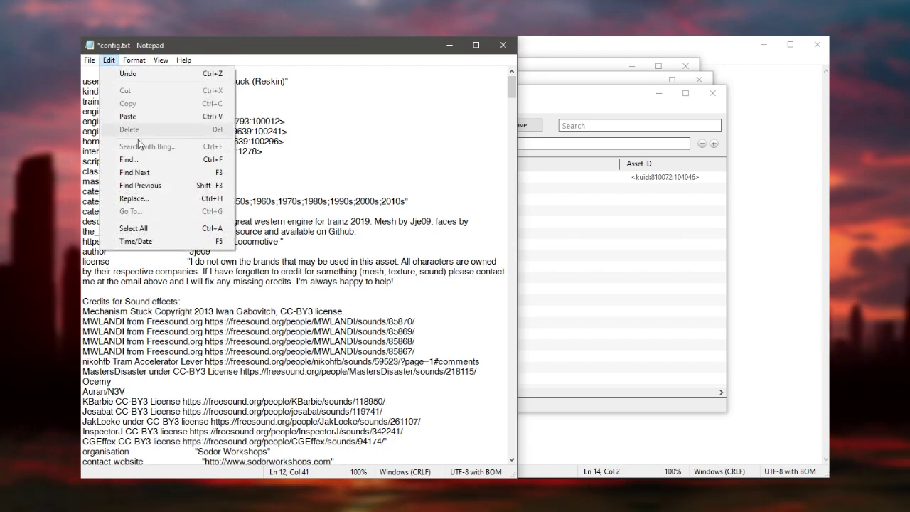
{"action": "left_click", "coordinate": [135, 198]}
{"action": "type", "text": "<kuid:810072:104046>"}
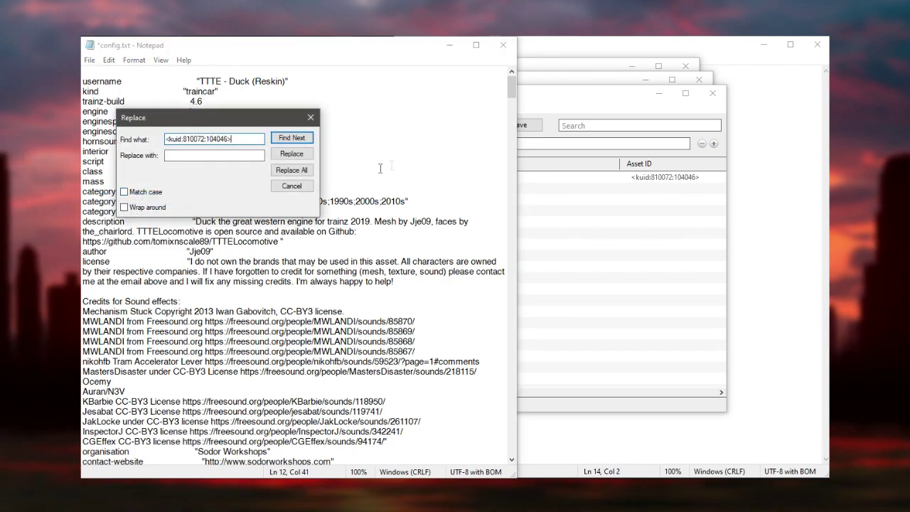
{"action": "left_click", "coordinate": [693, 215]}
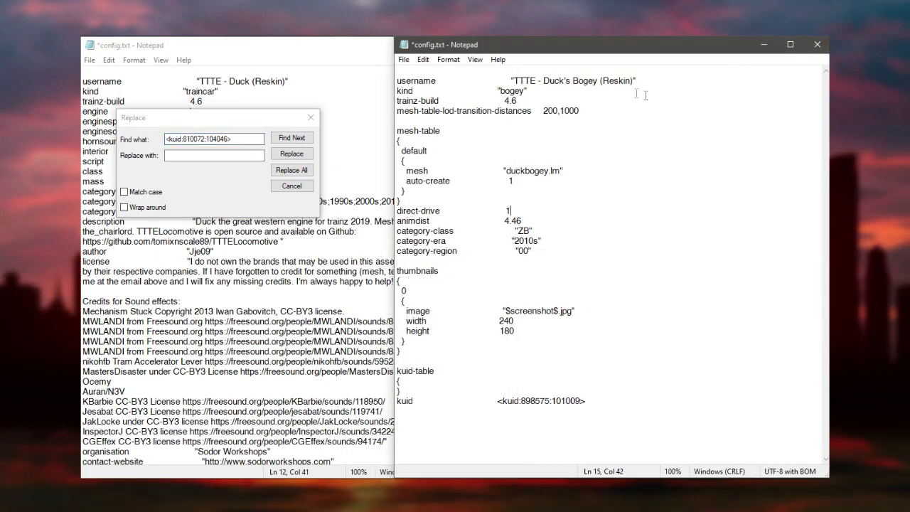
{"action": "left_click_drag", "start_coordinate": [597, 400], "coordinate": [523, 392]}
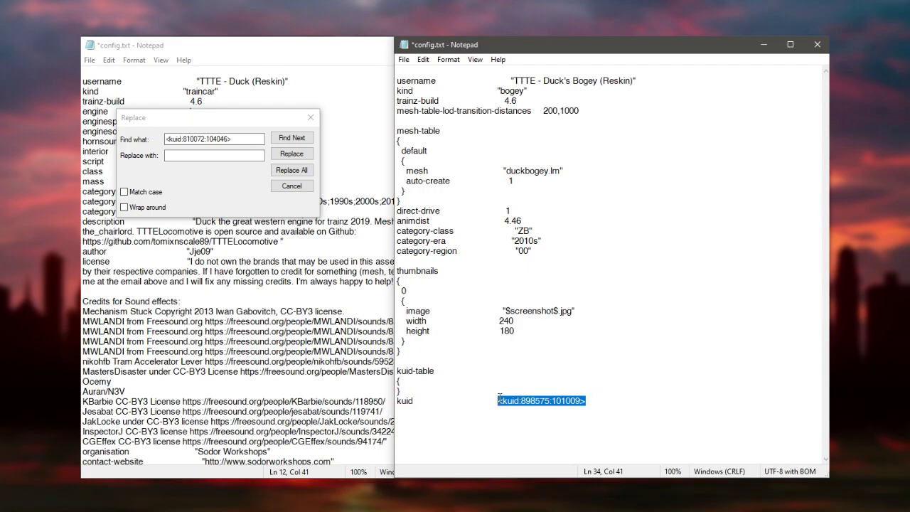
- Replace all occurrences with <kuid:898575:101009> and close the Replace dialog
{"action": "left_click", "coordinate": [228, 156]}
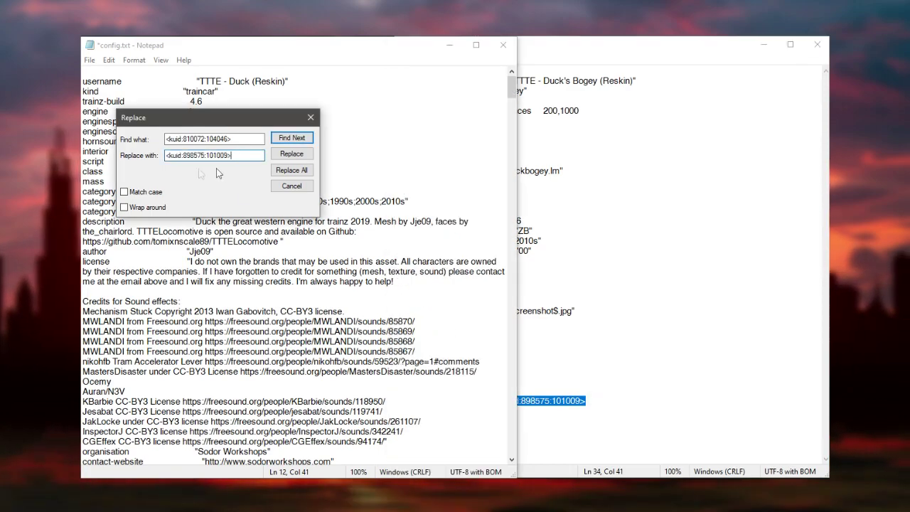
{"action": "left_click", "coordinate": [287, 171]}
{"action": "left_click", "coordinate": [389, 186]}
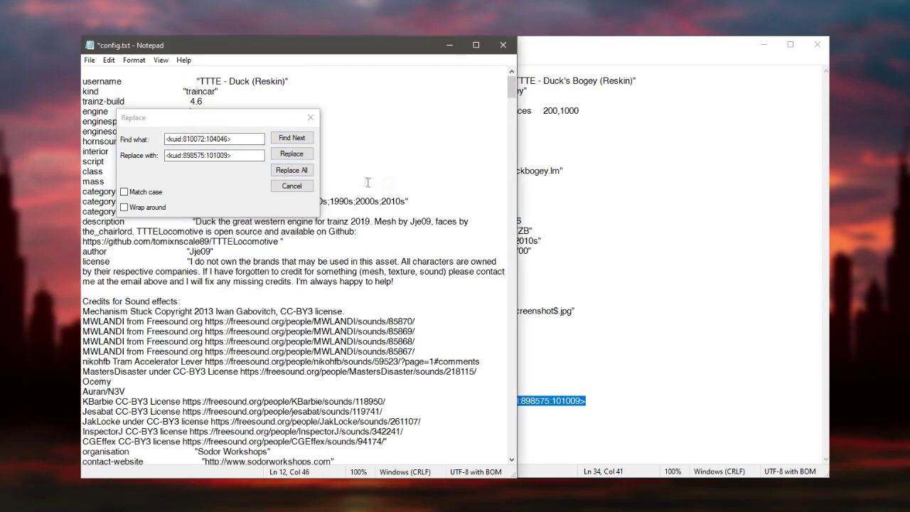
{"action": "left_click", "coordinate": [309, 118]}
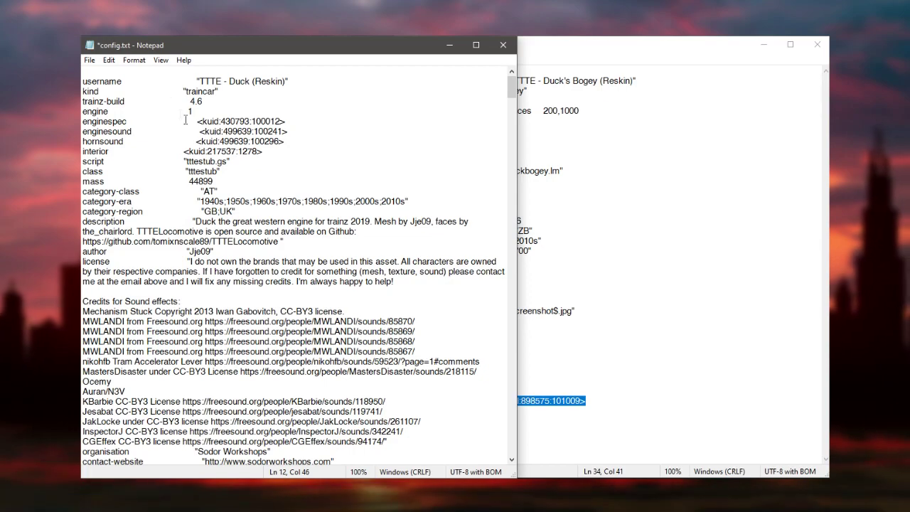
{"action": "left_click", "coordinate": [90, 60]}
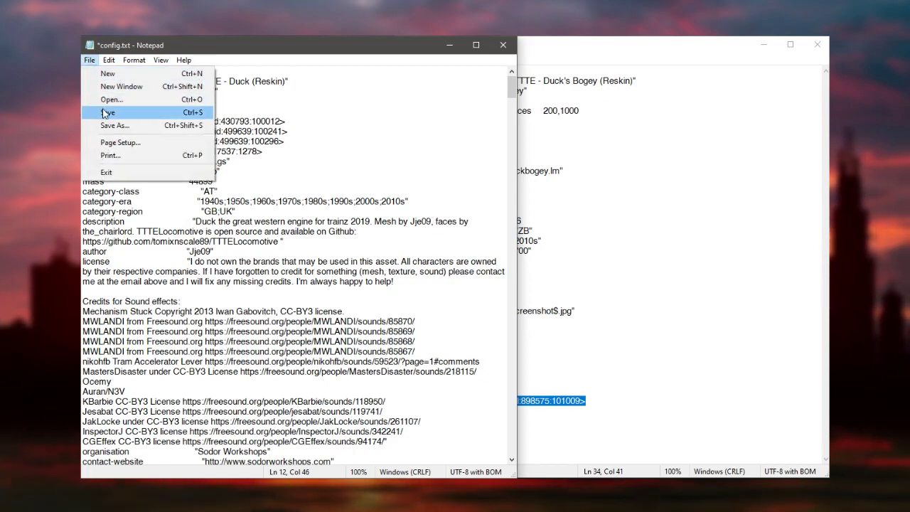
- Save the Duck config, submit edits, and show the Duck (Reskin) mesh folder in Explorer
{"action": "left_click", "coordinate": [130, 114]}
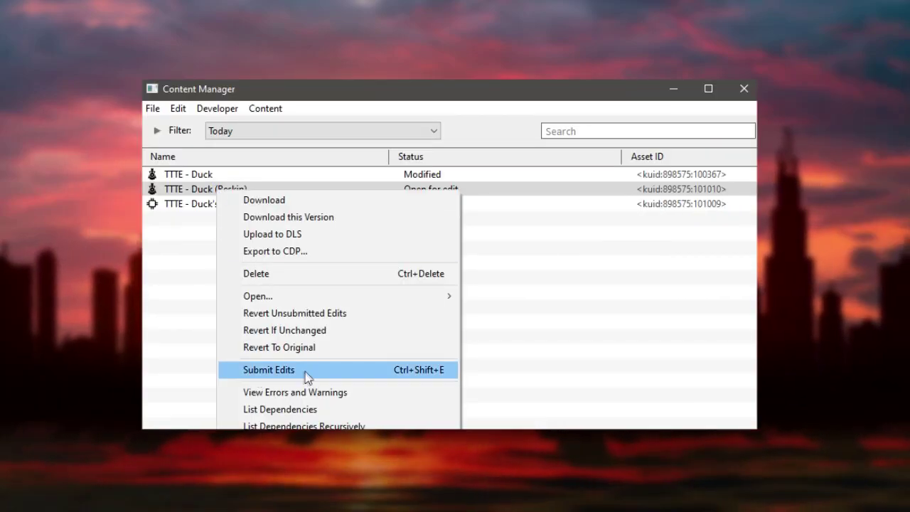
{"action": "left_click", "coordinate": [305, 371]}
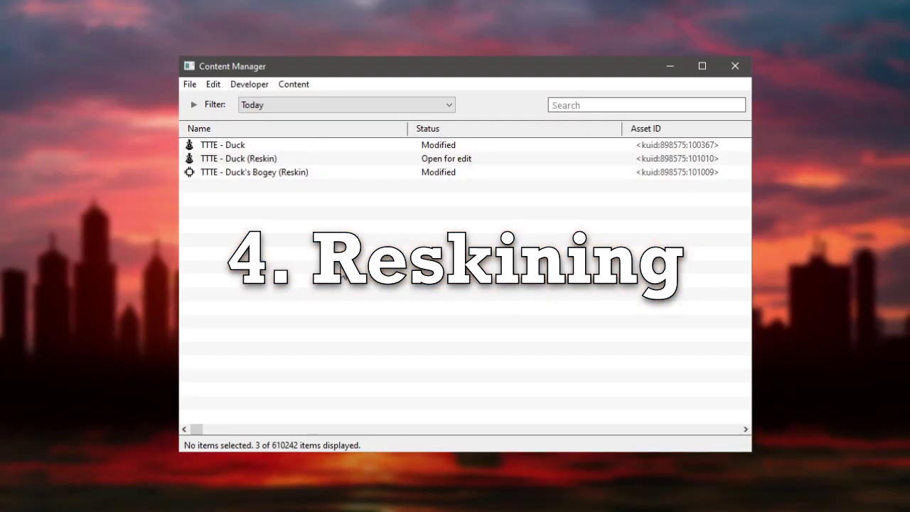
{"action": "left_click", "coordinate": [288, 162]}
{"action": "right_click", "coordinate": [386, 157]}
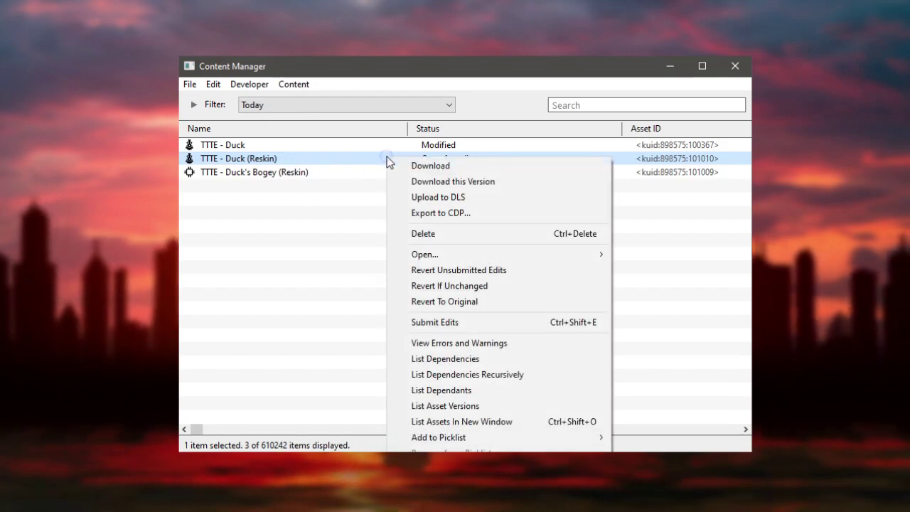
{"action": "mouse_move", "coordinate": [437, 254]}
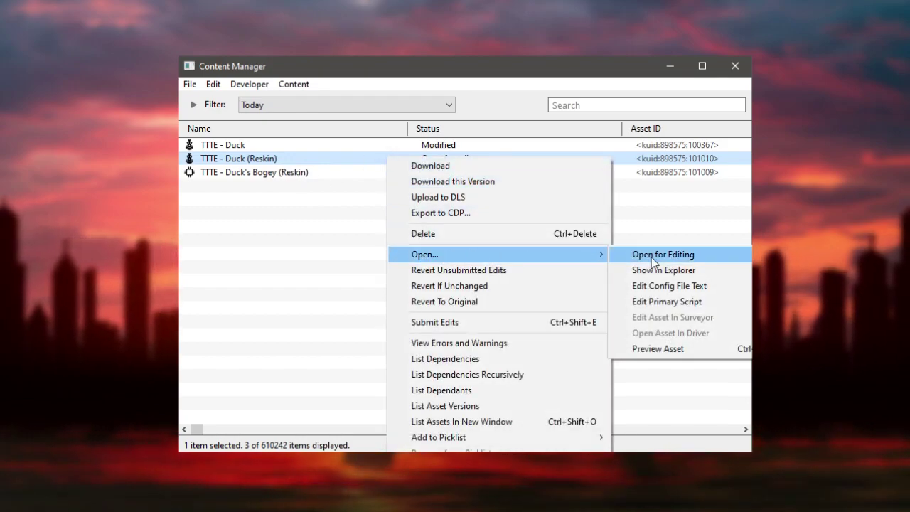
{"action": "left_click", "coordinate": [693, 276]}
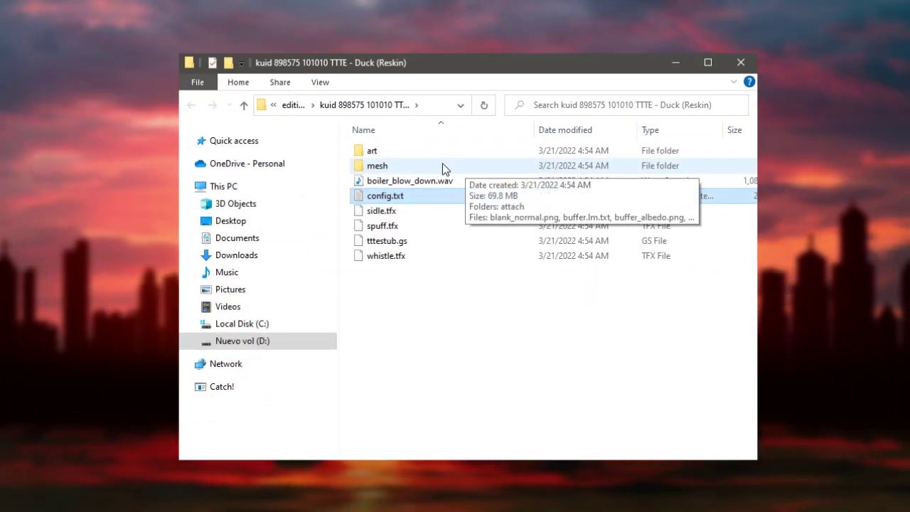
{"action": "double_click", "coordinate": [442, 167]}
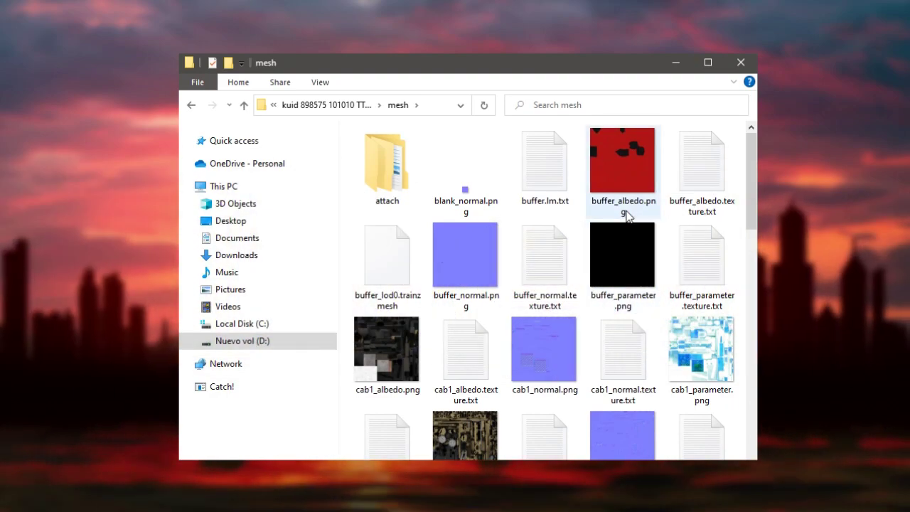
{"action": "mouse_move", "coordinate": [645, 213]}
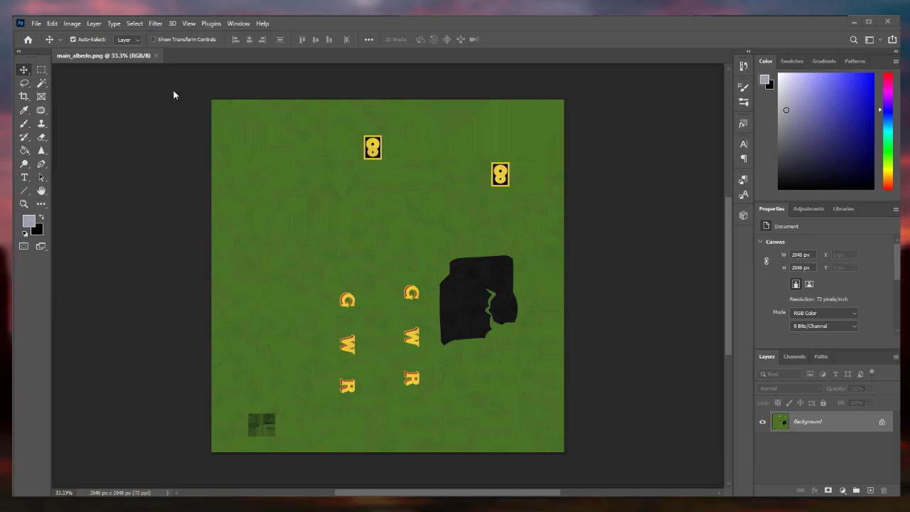
- Recolour main_albedo's sampled green body blue with Replace Color, Fuzziness 118, Hue +120
{"action": "left_click", "coordinate": [72, 25]}
{"action": "mouse_move", "coordinate": [129, 55]}
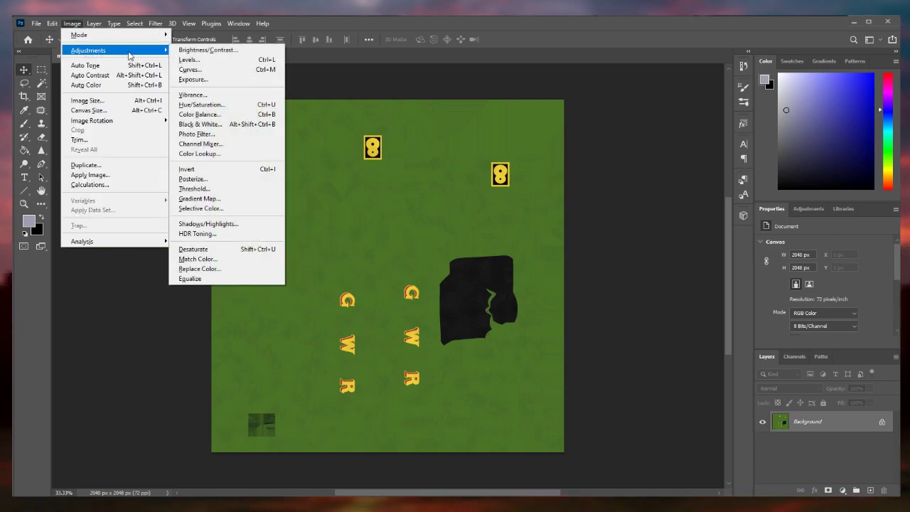
{"action": "left_click", "coordinate": [237, 270]}
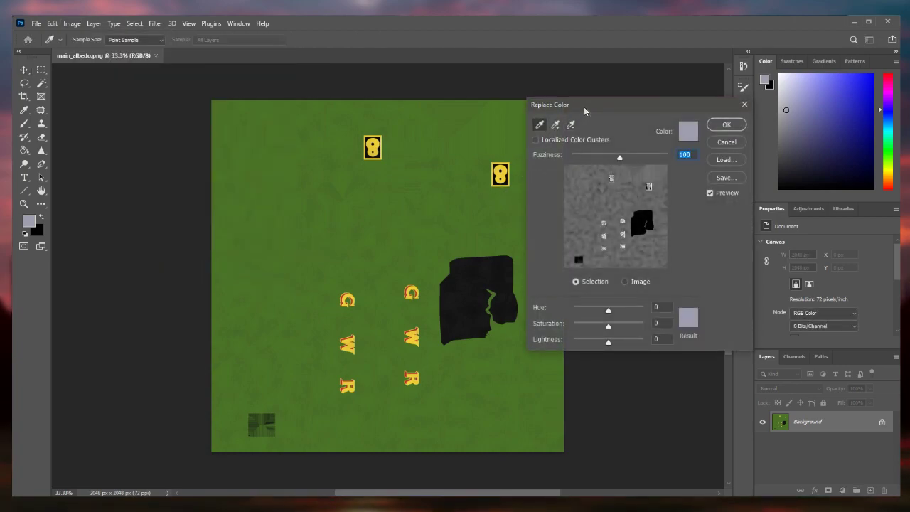
{"action": "left_click", "coordinate": [687, 133]}
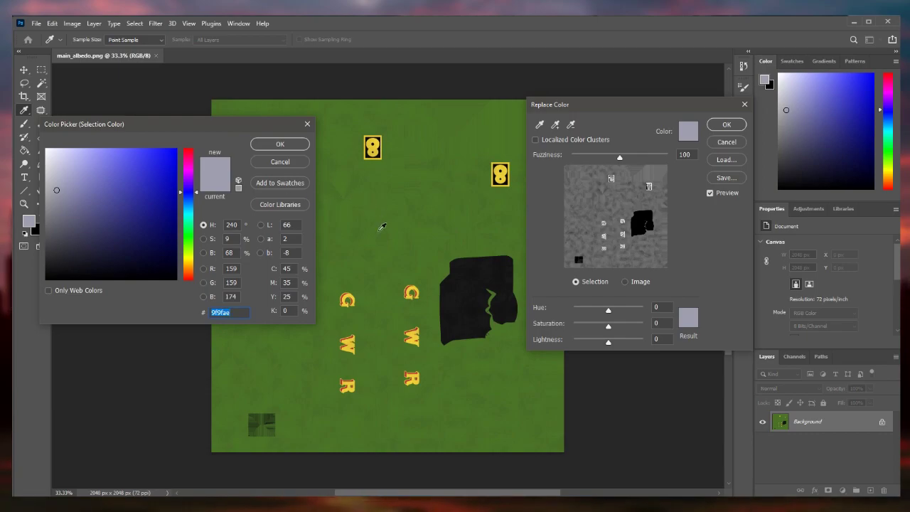
{"action": "left_click", "coordinate": [402, 226]}
{"action": "left_click", "coordinate": [267, 147]}
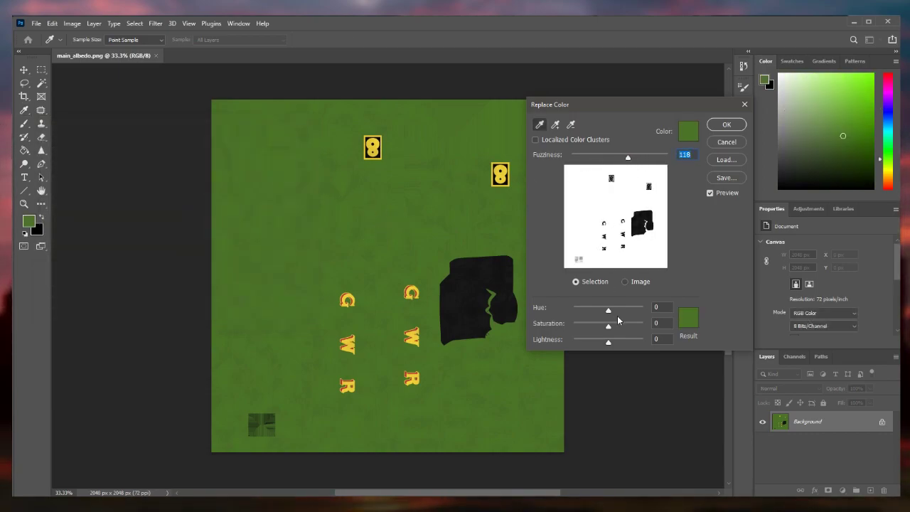
{"action": "left_click", "coordinate": [615, 311]}
{"action": "left_click_drag", "start_coordinate": [621, 313], "coordinate": [635, 312]}
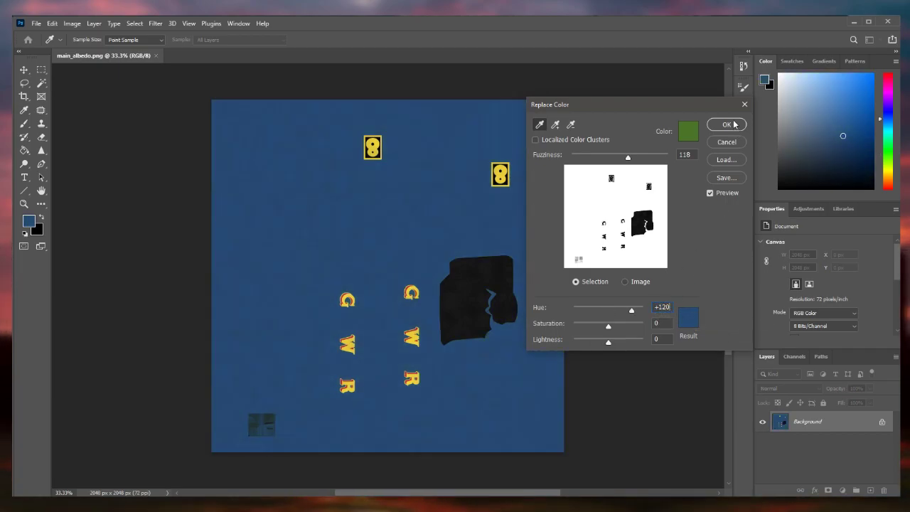
{"action": "left_click", "coordinate": [726, 124]}
{"action": "left_click", "coordinate": [223, 57]}
- Recolour cab3_albedo's green areas blue with Hue +120 and save it
{"action": "left_click", "coordinate": [71, 23]}
{"action": "mouse_move", "coordinate": [93, 49]}
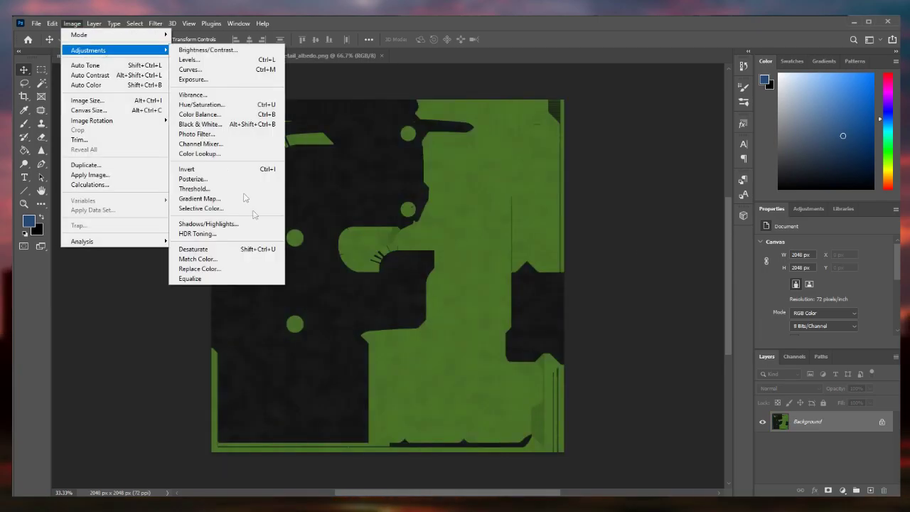
{"action": "left_click", "coordinate": [192, 272]}
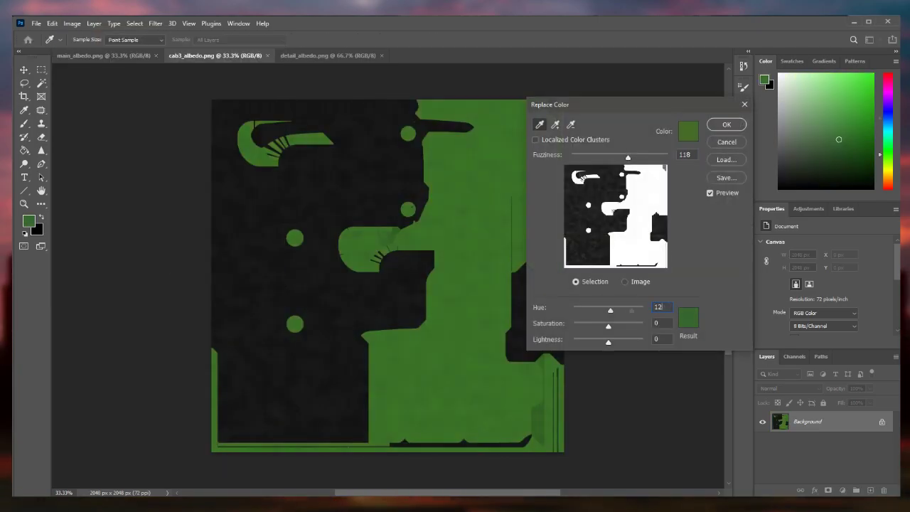
{"action": "type", "text": "120"}
{"action": "left_click", "coordinate": [726, 125]}
{"action": "left_click", "coordinate": [35, 23]}
{"action": "left_click", "coordinate": [53, 140]}
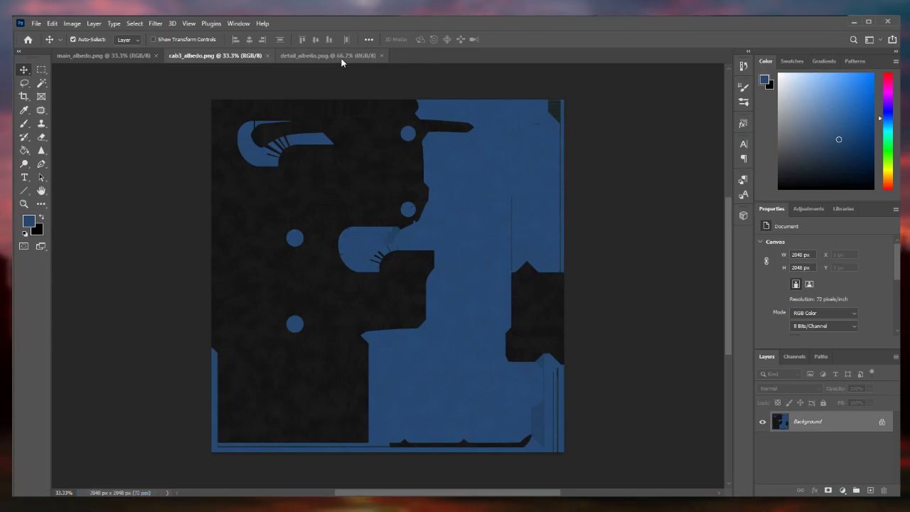
- Recolour detail_albedo's green areas blue with Hue +120 and Fuzziness 83
{"action": "left_click", "coordinate": [334, 55]}
{"action": "left_click", "coordinate": [72, 23]}
{"action": "mouse_move", "coordinate": [93, 49]}
{"action": "left_click", "coordinate": [192, 272]}
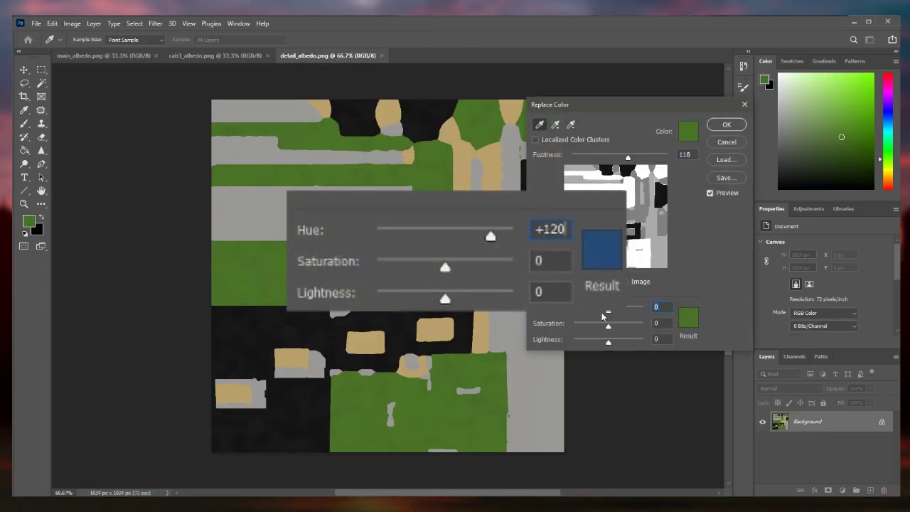
{"action": "left_click_drag", "start_coordinate": [603, 315], "coordinate": [630, 312]}
{"action": "left_click_drag", "start_coordinate": [627, 156], "coordinate": [611, 157]}
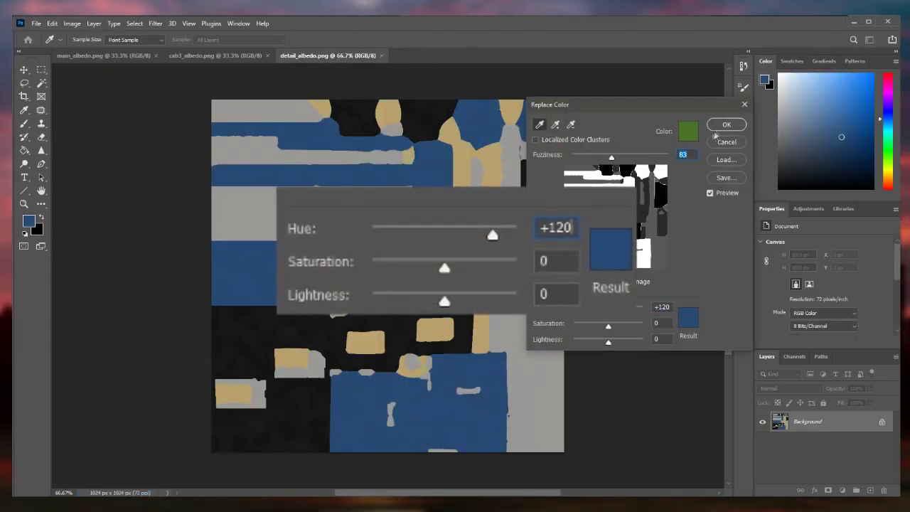
{"action": "left_click", "coordinate": [719, 128]}
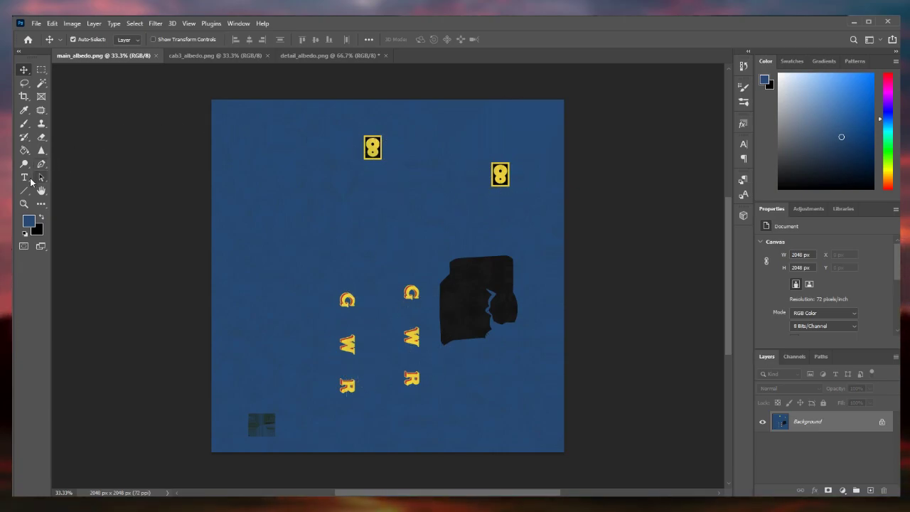
- Create the white 'L M S' text layer in Constantia on main_albedo
{"action": "left_click", "coordinate": [41, 110]}
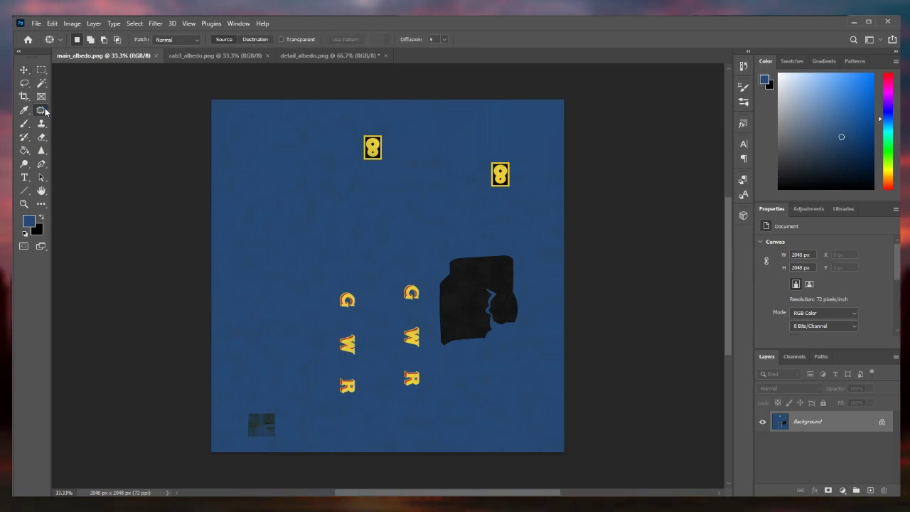
{"action": "right_click", "coordinate": [45, 112]}
{"action": "left_click", "coordinate": [44, 111]}
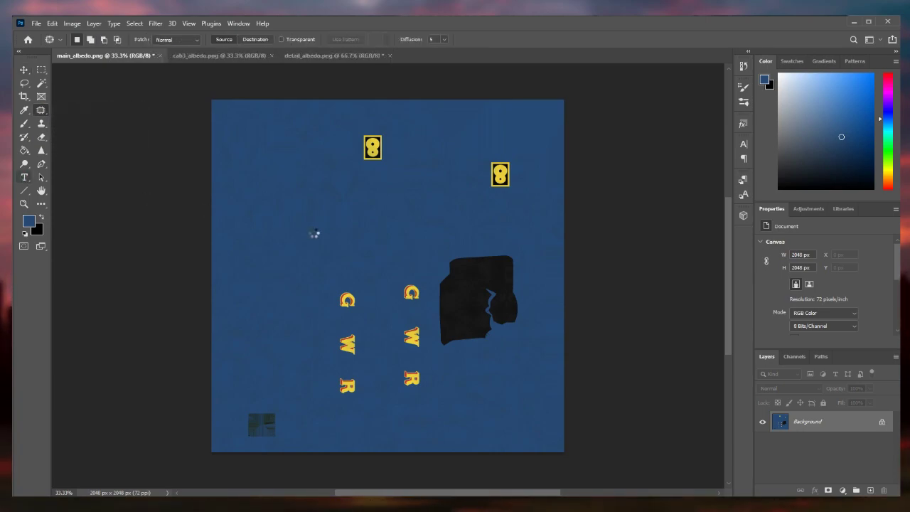
{"action": "key", "text": "t"}
{"action": "left_click", "coordinate": [310, 235]}
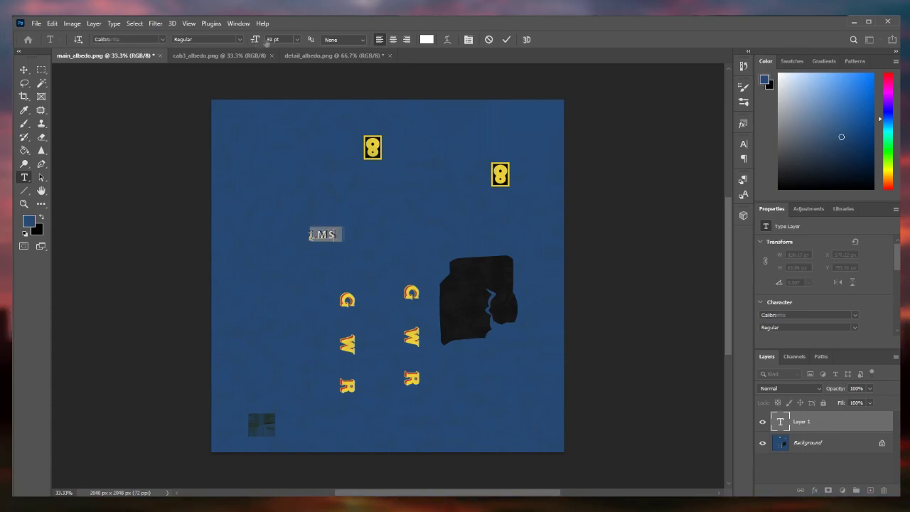
{"action": "key", "text": "ctrl+Return"}
- Rotate the LMS text 90° and scale it over the left GWR column
{"action": "key", "text": "ctrl+t"}
{"action": "left_click_drag", "start_coordinate": [276, 40], "coordinate": [282, 43]}
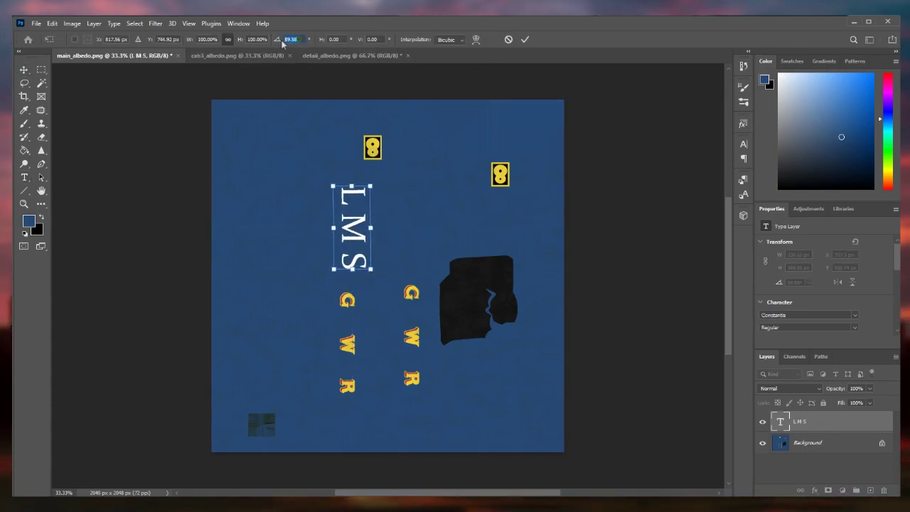
{"action": "left_click_drag", "start_coordinate": [365, 211], "coordinate": [360, 315]}
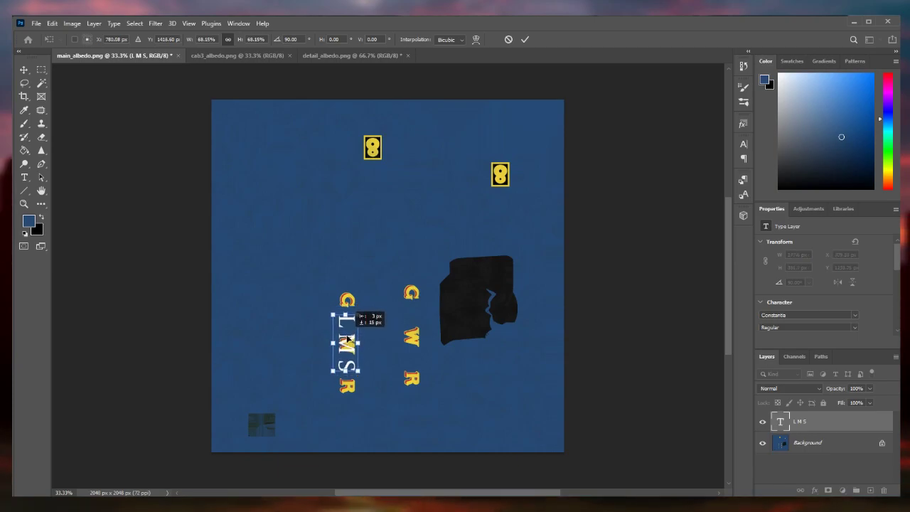
{"action": "scroll", "coordinate": [810, 293], "scroll_direction": "down", "scroll_amount": 1}
{"action": "scroll", "coordinate": [807, 296], "scroll_direction": "down", "scroll_amount": 1}
{"action": "left_click", "coordinate": [525, 40]}
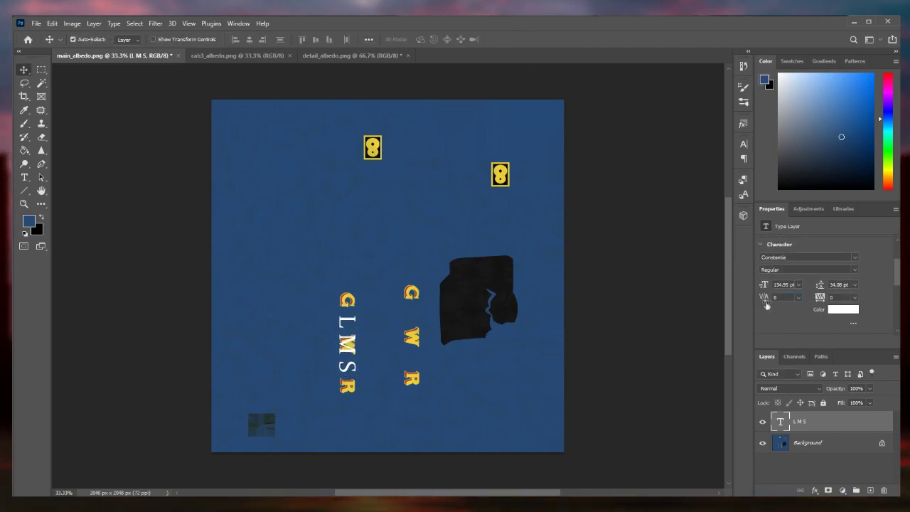
- Widen LMS tracking to 400 and duplicate it over the right GWR column
{"action": "left_click_drag", "start_coordinate": [822, 298], "coordinate": [893, 298]}
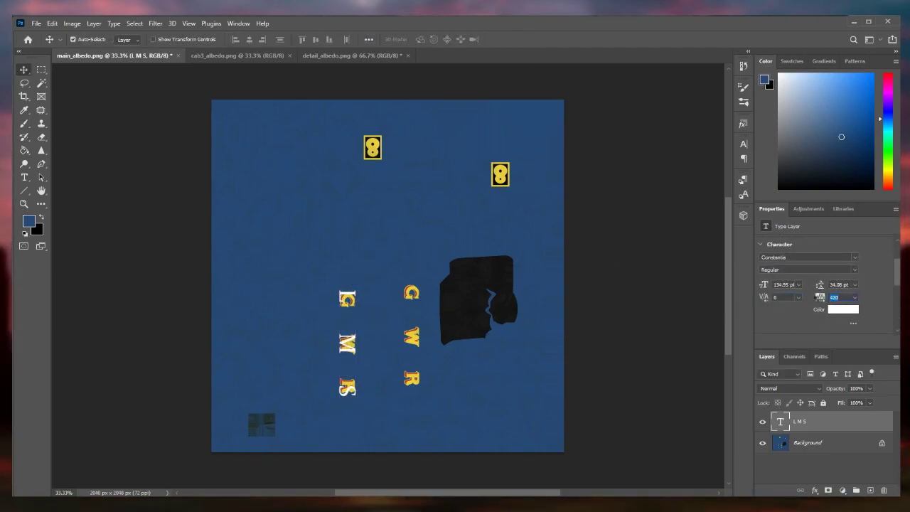
{"action": "left_click_drag", "start_coordinate": [348, 385], "coordinate": [414, 378]}
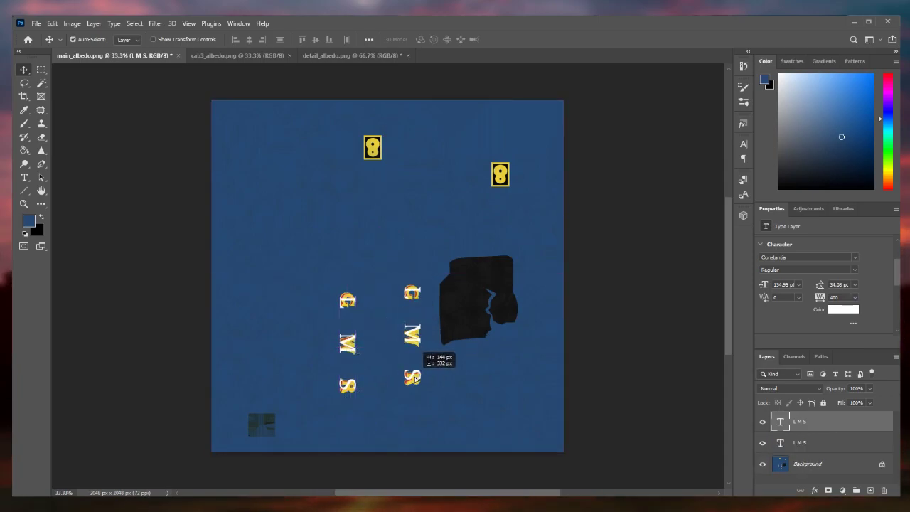
{"action": "key", "text": "alt+bracketleft"}
- Hide the copied LMS layer and patch the yellow GWR letters out of the Background
{"action": "key", "text": "j"}
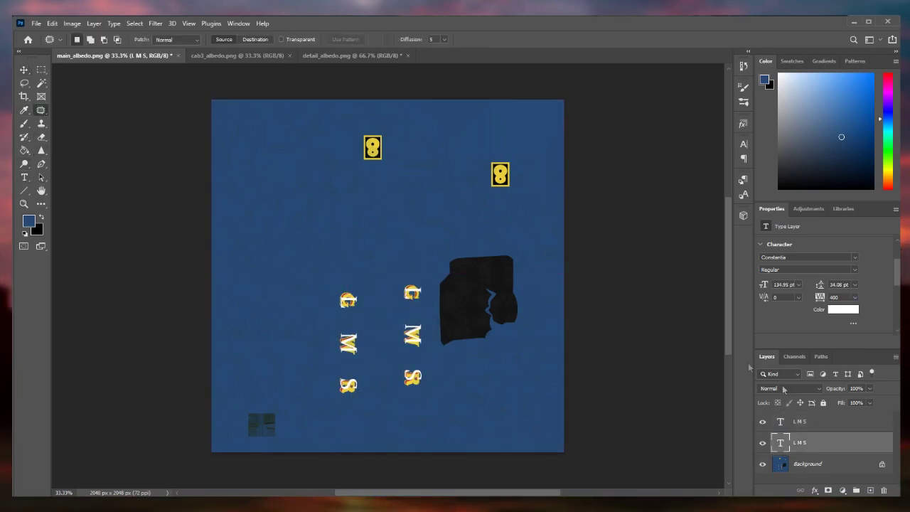
{"action": "left_click", "coordinate": [760, 421]}
{"action": "key", "text": "alt+bracketleft"}
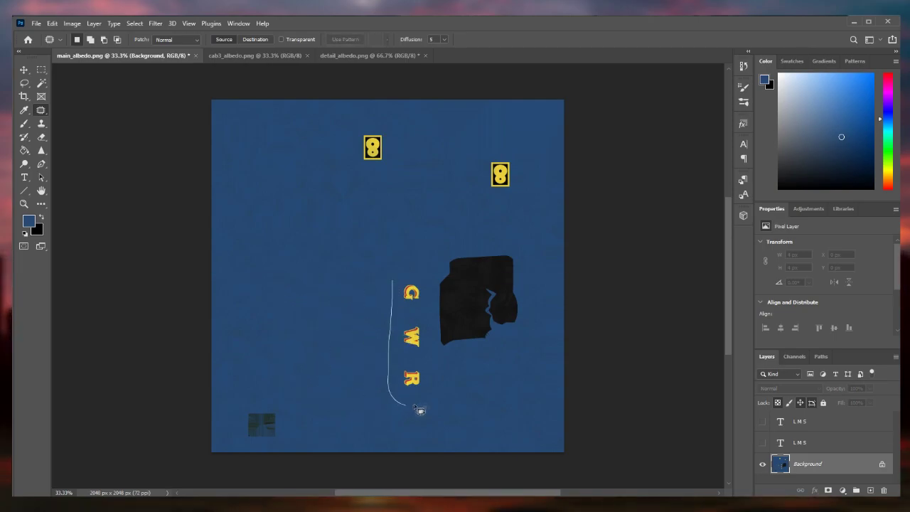
- Set the LMS text layers' font style to Bold
{"action": "left_click", "coordinate": [800, 428]}
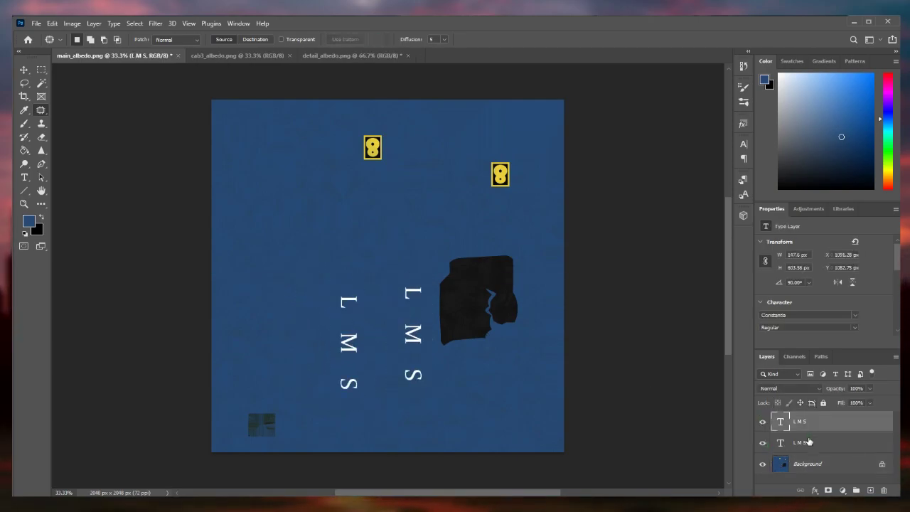
{"action": "left_click", "coordinate": [806, 328]}
{"action": "key", "text": "Escape"}
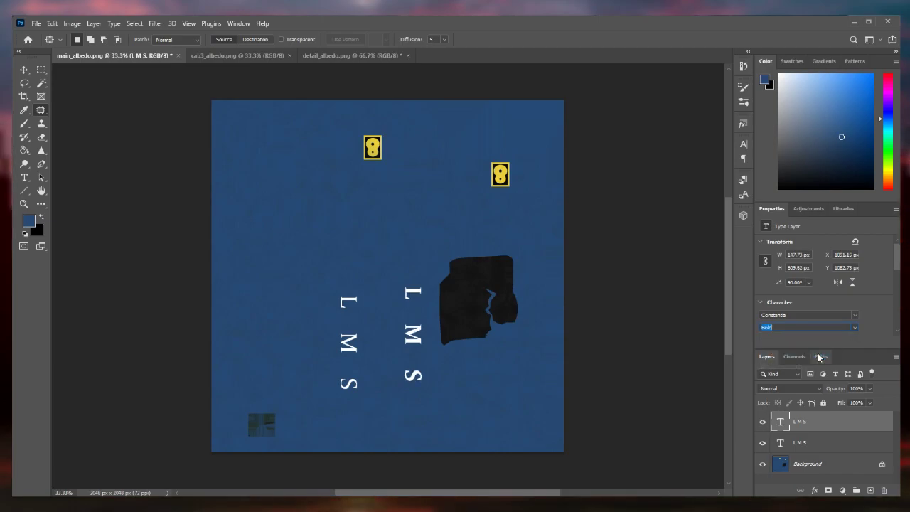
{"action": "key", "text": "alt+bracketleft"}
{"action": "left_click", "coordinate": [805, 327]}
{"action": "left_click", "coordinate": [778, 344]}
- Rasterize both LMS text layers and merge them into one layer
{"action": "left_click", "coordinate": [801, 423], "text": "shift"}
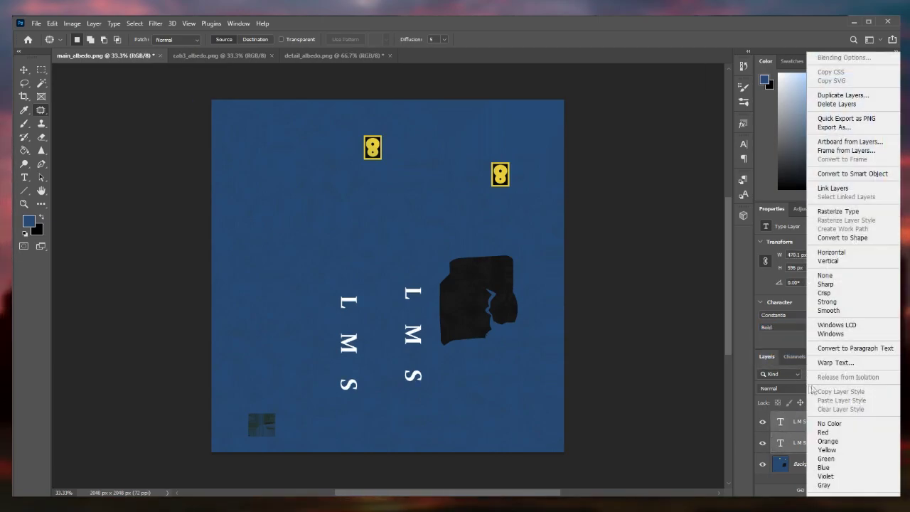
{"action": "right_click", "coordinate": [807, 425]}
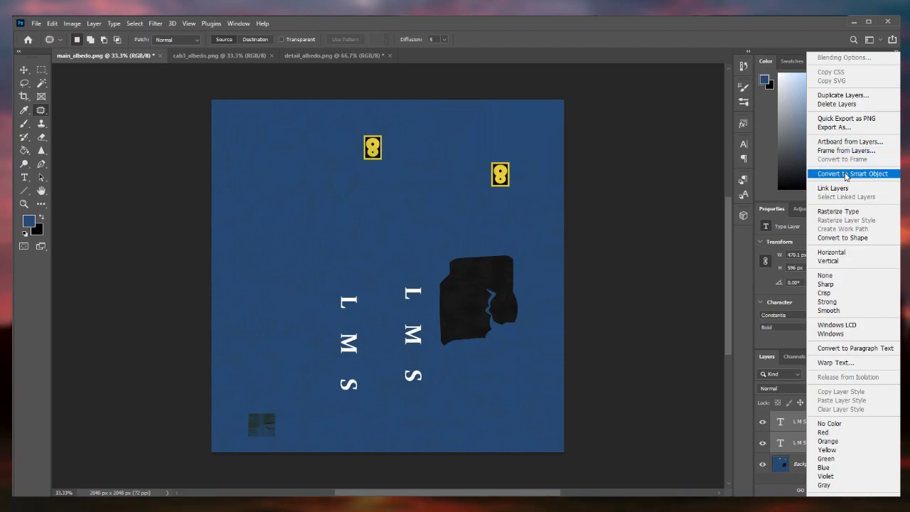
{"action": "left_click", "coordinate": [838, 211]}
{"action": "right_click", "coordinate": [826, 427]}
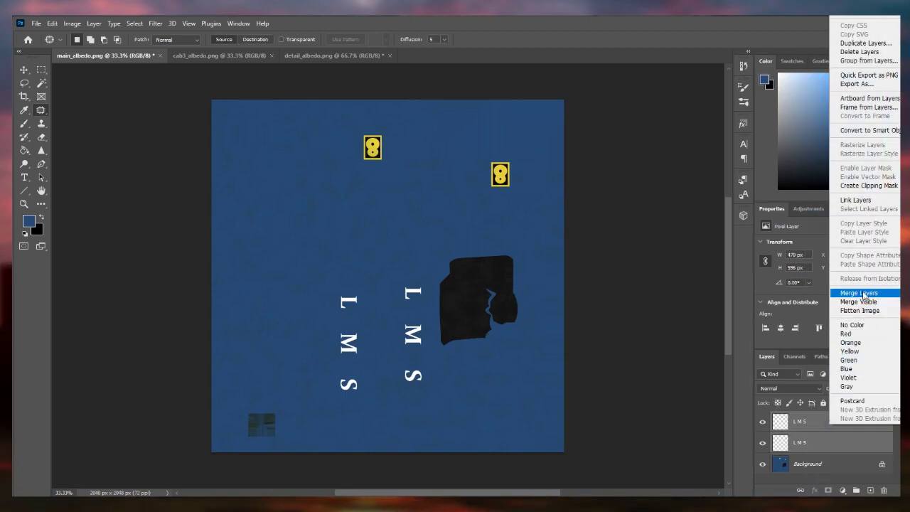
{"action": "left_click", "coordinate": [852, 295]}
- Give the LMS lettering a Color Overlay using the yellow sampled from the existing icons
{"action": "right_click", "coordinate": [814, 363]}
{"action": "left_click", "coordinate": [839, 8]}
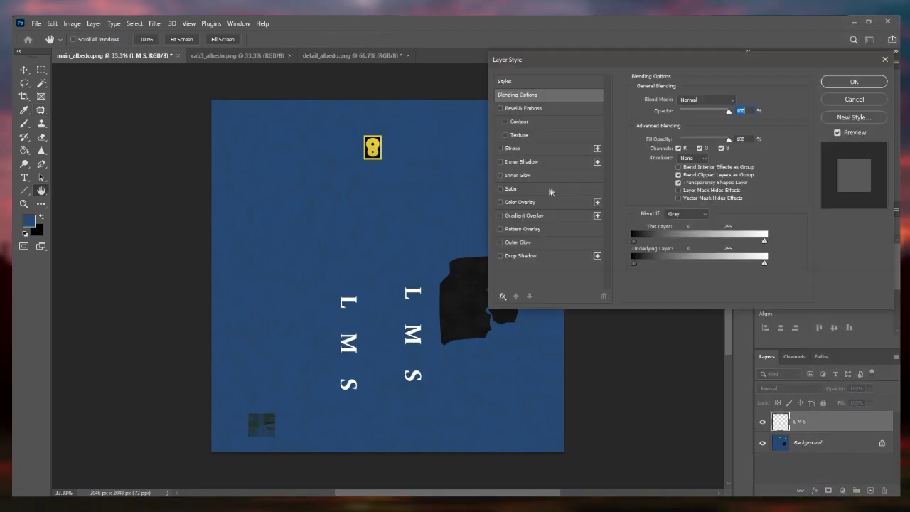
{"action": "left_click_drag", "start_coordinate": [533, 63], "coordinate": [509, 93]}
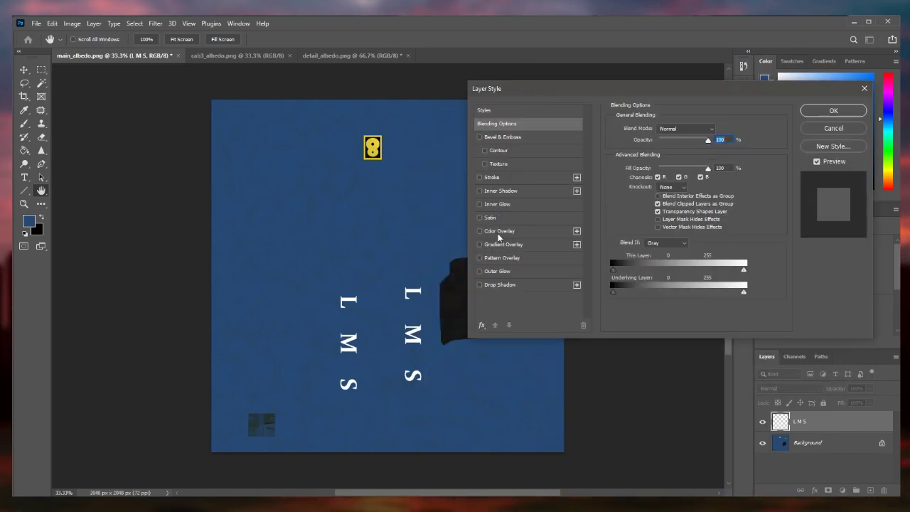
{"action": "left_click", "coordinate": [497, 232]}
{"action": "left_click", "coordinate": [718, 130]}
{"action": "left_click_drag", "start_coordinate": [193, 127], "coordinate": [218, 109]}
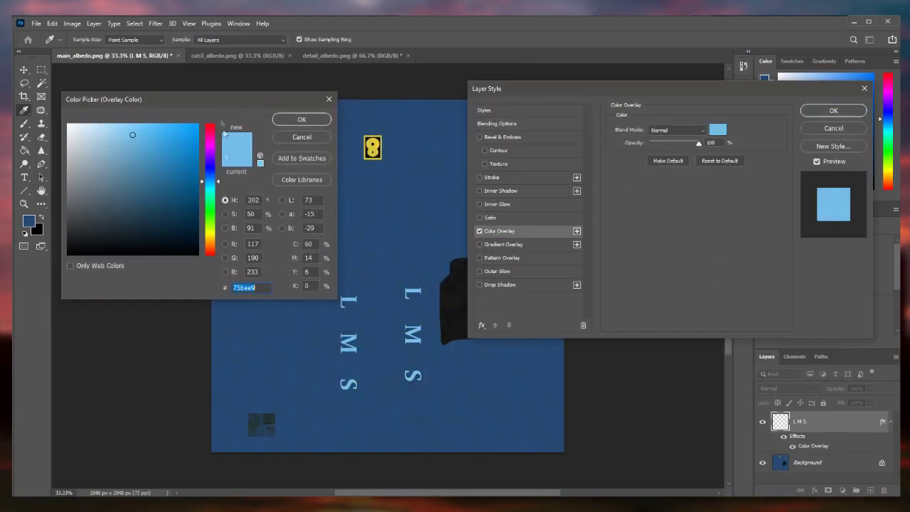
{"action": "left_click", "coordinate": [374, 140]}
{"action": "left_click", "coordinate": [302, 118]}
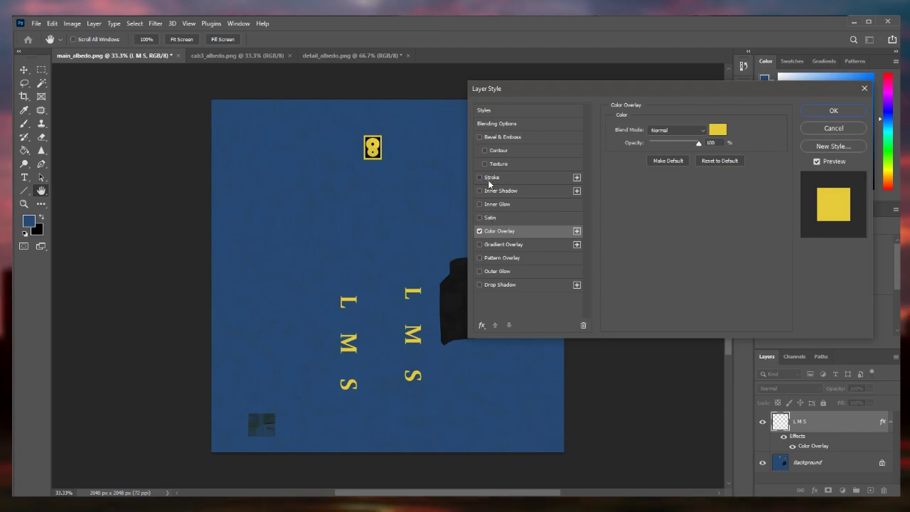
- Add a thin black Stroke outline (about 4 px) to the lettering and apply the styles
{"action": "left_click", "coordinate": [490, 177]}
{"action": "left_click_drag", "start_coordinate": [668, 128], "coordinate": [653, 127]}
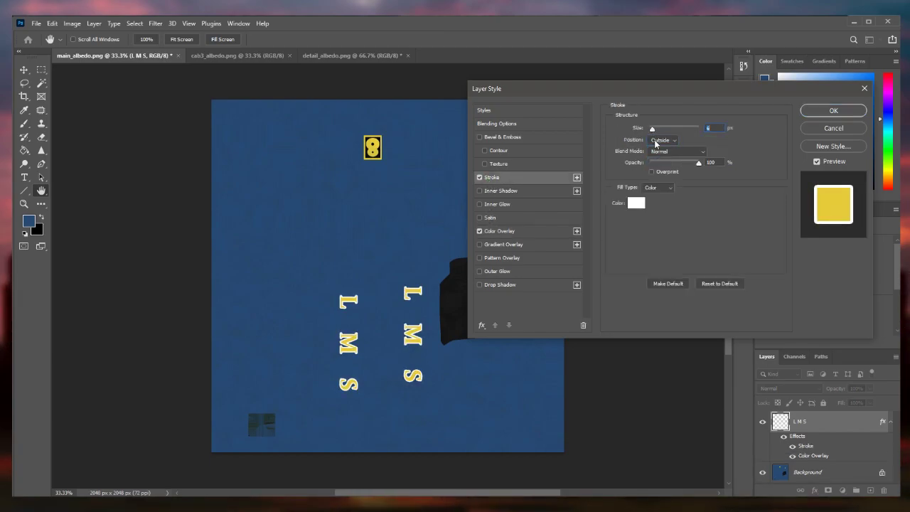
{"action": "left_click", "coordinate": [636, 203]}
{"action": "left_click", "coordinate": [85, 281]}
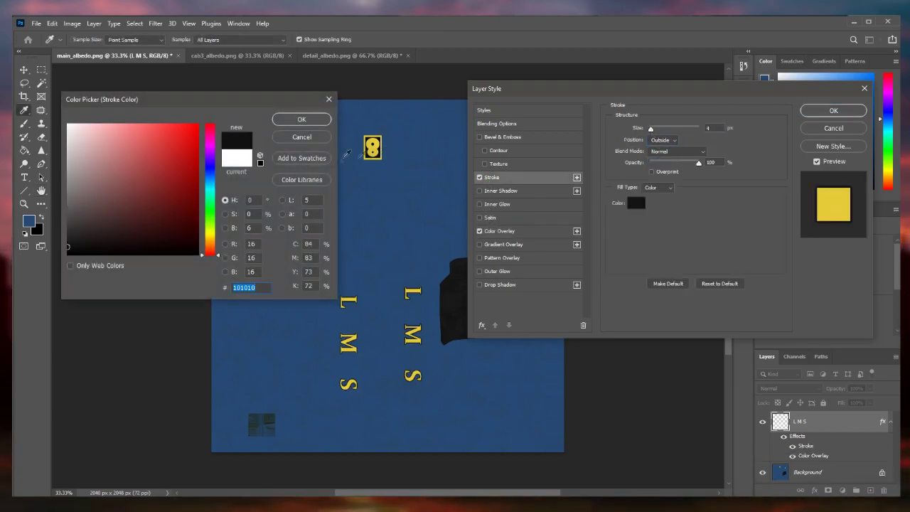
{"action": "left_click", "coordinate": [301, 118]}
{"action": "key", "text": "Return"}
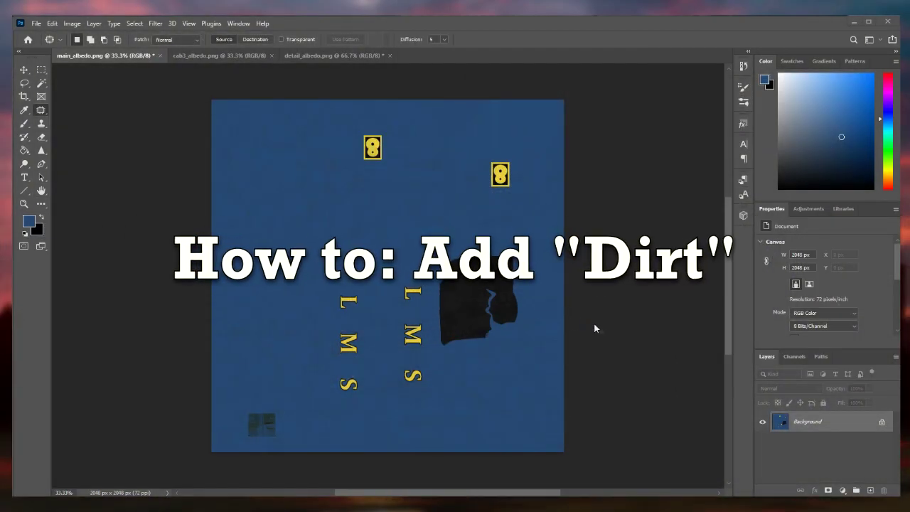
- Add a new empty layer named 'Dirt'
{"action": "left_click", "coordinate": [870, 490]}
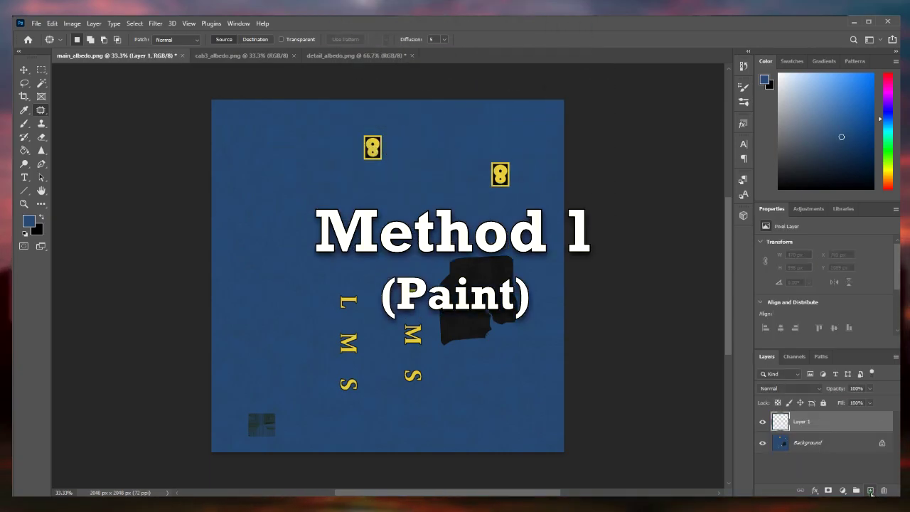
{"action": "double_click", "coordinate": [801, 423]}
{"action": "type", "text": "Dirt"}
{"action": "key", "text": "Return"}
- Paint soft black dirt streaks and dabs around the lettering and yellow icons
{"action": "key", "text": "b"}
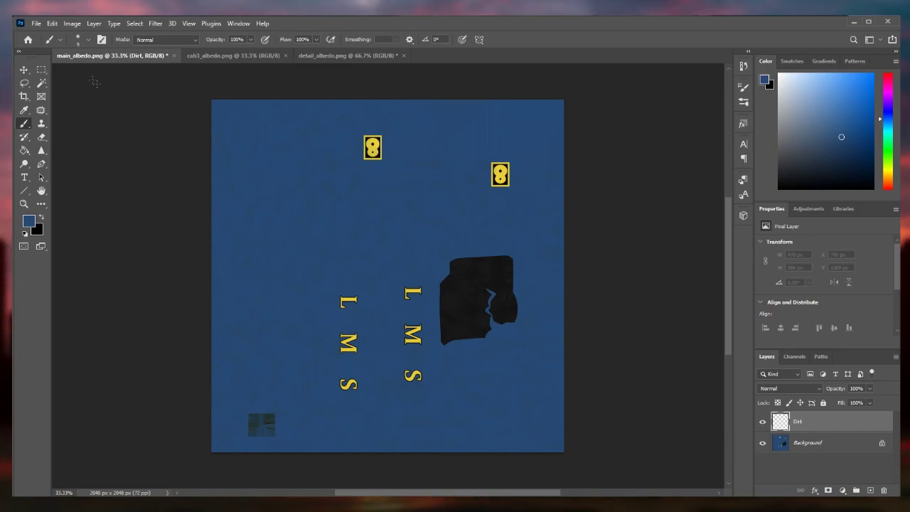
{"action": "right_click", "coordinate": [95, 81]}
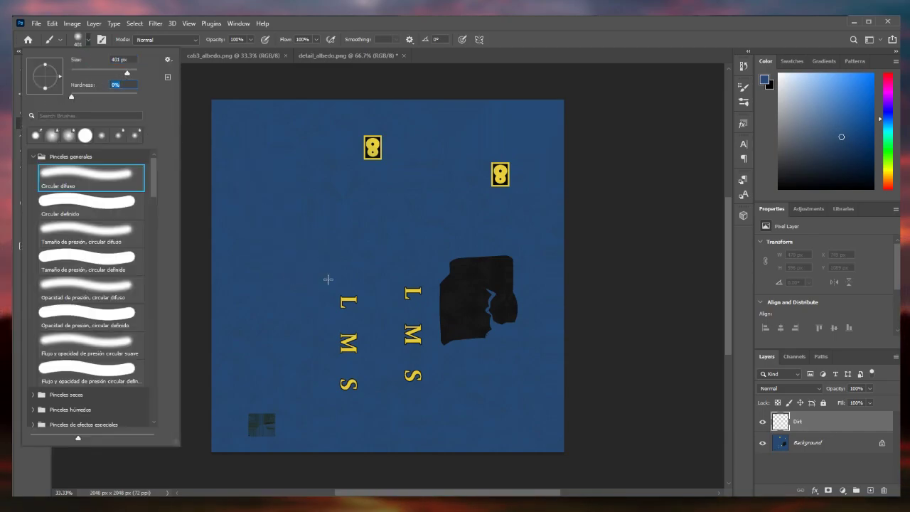
{"action": "left_click_drag", "start_coordinate": [328, 280], "coordinate": [346, 380]}
{"action": "mouse_move", "coordinate": [398, 256]}
{"action": "left_mouse_down"}
{"action": "mouse_move", "coordinate": [406, 331]}
{"action": "mouse_move", "coordinate": [408, 302]}
{"action": "left_mouse_up"}
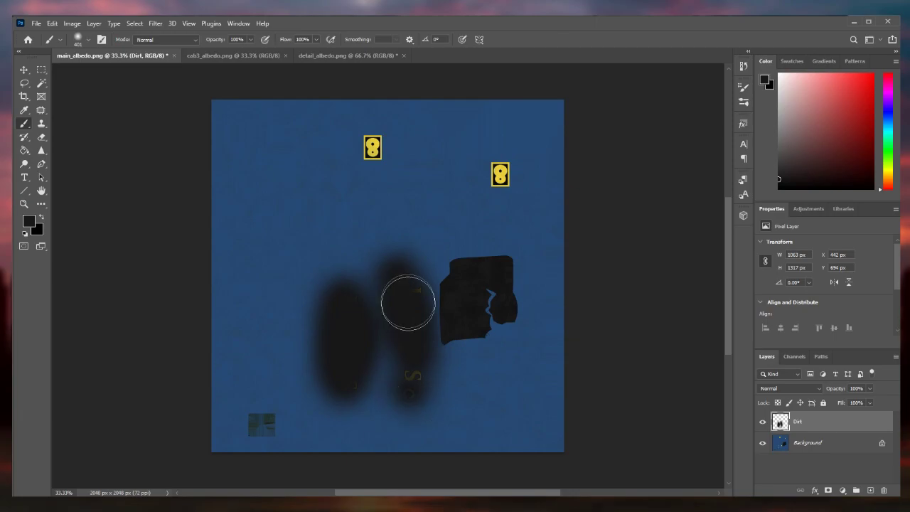
{"action": "left_click_drag", "start_coordinate": [372, 160], "coordinate": [374, 138]}
{"action": "left_click", "coordinate": [492, 175]}
{"action": "left_click", "coordinate": [351, 412]}
{"action": "left_click", "coordinate": [430, 400]}
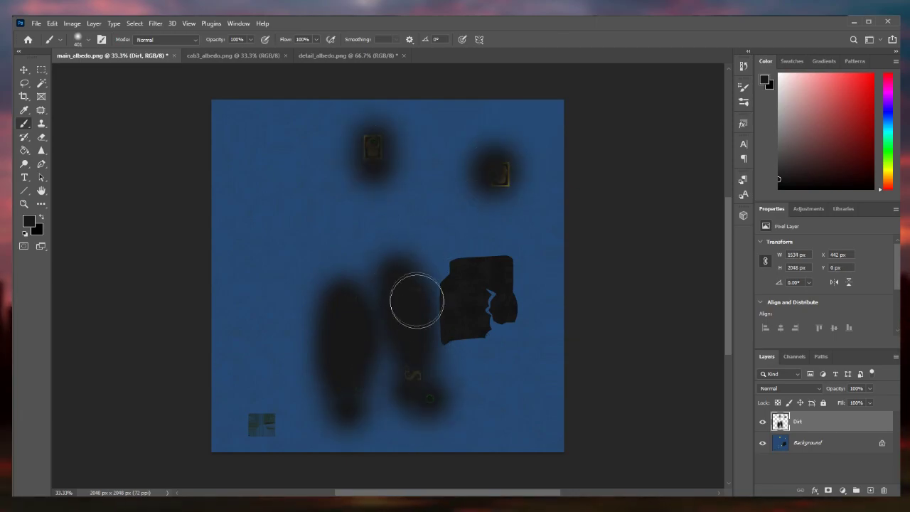
- Set the Dirt layer to Darken blend mode at 51% opacity
{"action": "left_click", "coordinate": [789, 387]}
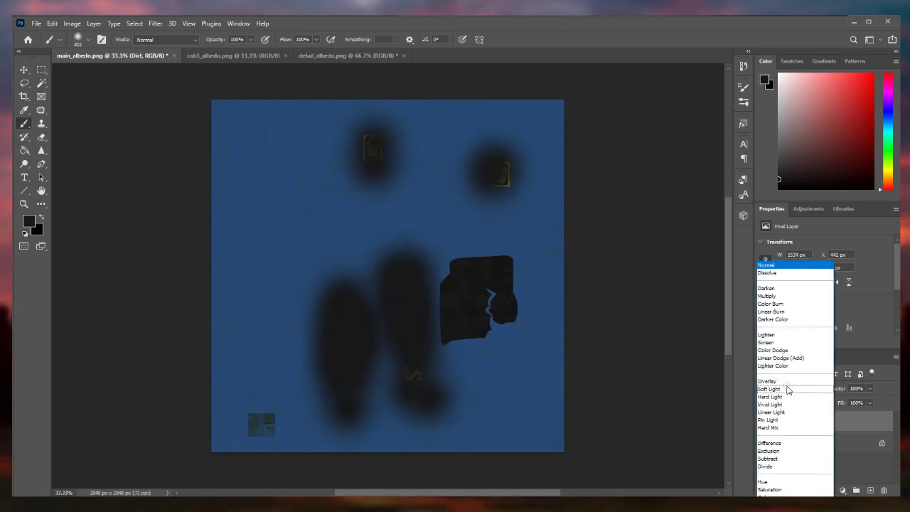
{"action": "left_click", "coordinate": [788, 287]}
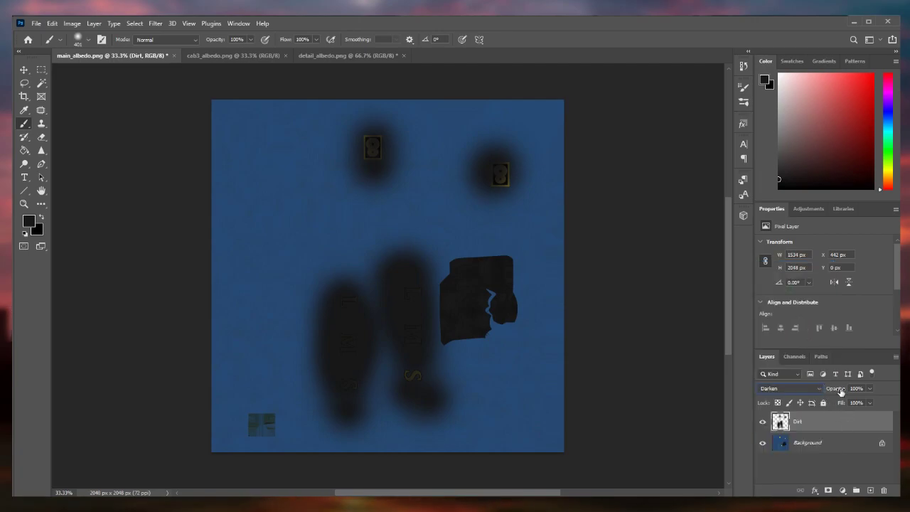
{"action": "left_click_drag", "start_coordinate": [843, 387], "coordinate": [839, 396]}
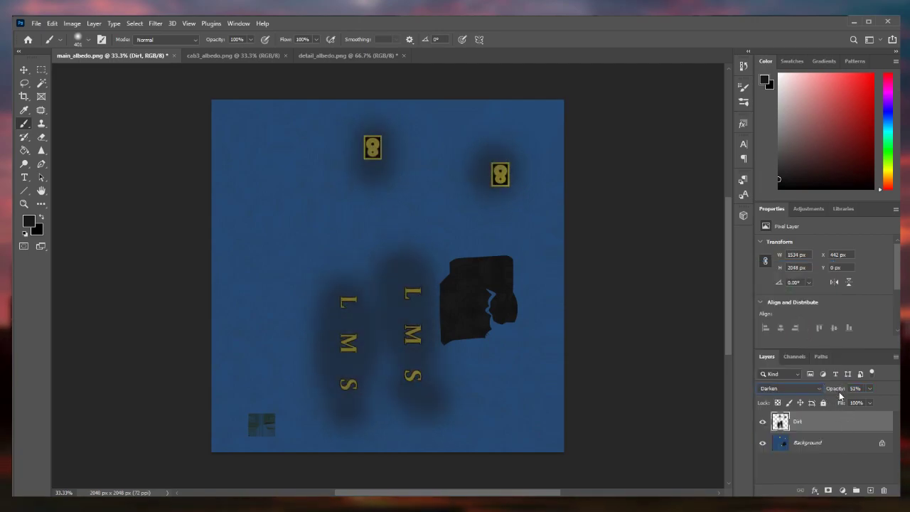
- Apply the Blur and Average blur filters to the Dirt layer
{"action": "left_click", "coordinate": [155, 24]}
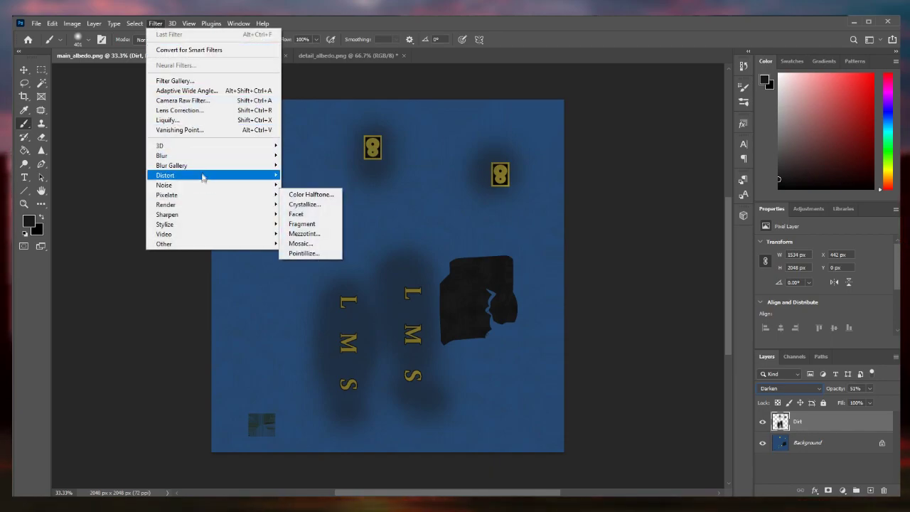
{"action": "mouse_move", "coordinate": [224, 158]}
{"action": "left_click", "coordinate": [290, 165]}
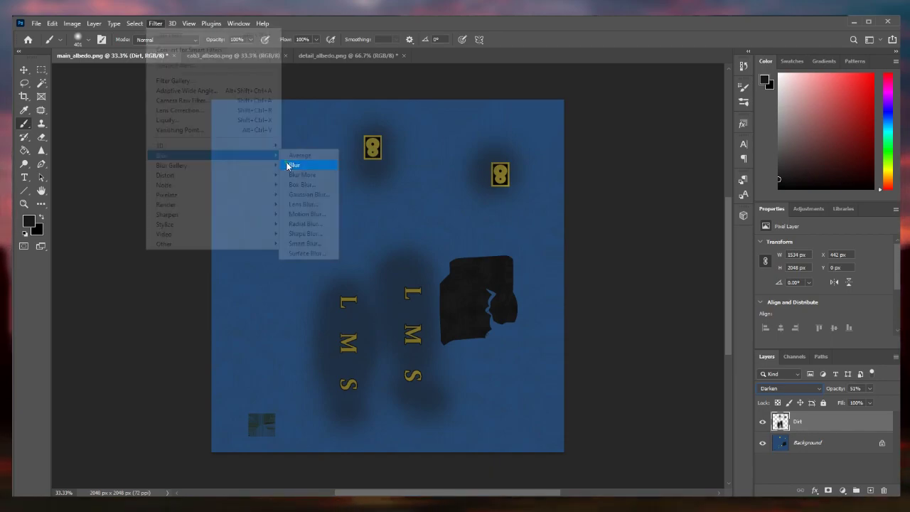
{"action": "left_click", "coordinate": [189, 24]}
{"action": "mouse_move", "coordinate": [155, 23]}
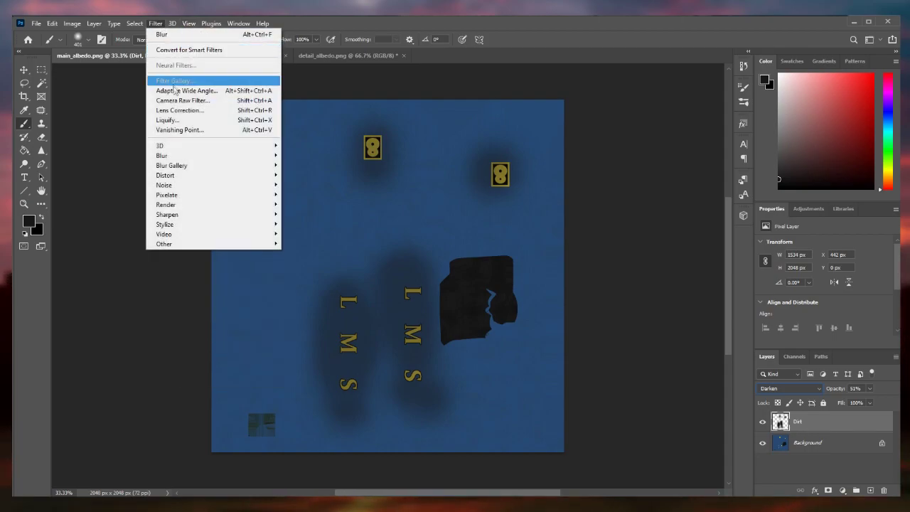
{"action": "mouse_move", "coordinate": [235, 156]}
{"action": "left_click", "coordinate": [284, 155]}
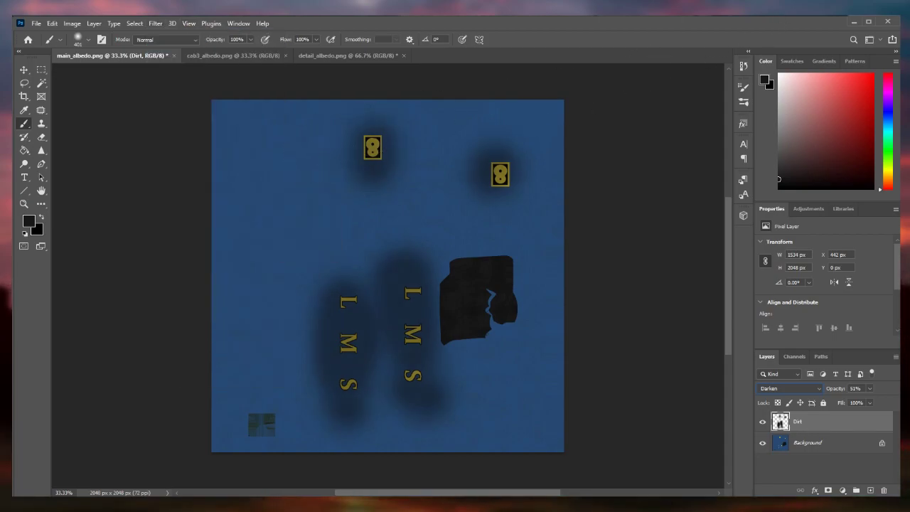
- Apply a Gaussian Blur with a radius of about 144.6 pixels to the Dirt layer
{"action": "left_click", "coordinate": [155, 24]}
{"action": "mouse_move", "coordinate": [235, 151]}
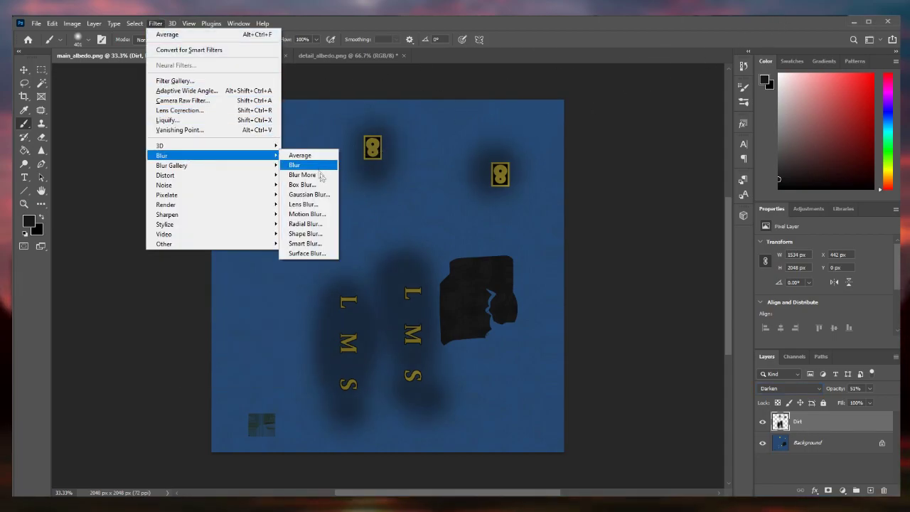
{"action": "left_click", "coordinate": [321, 190]}
{"action": "left_click_drag", "start_coordinate": [724, 76], "coordinate": [550, 186]}
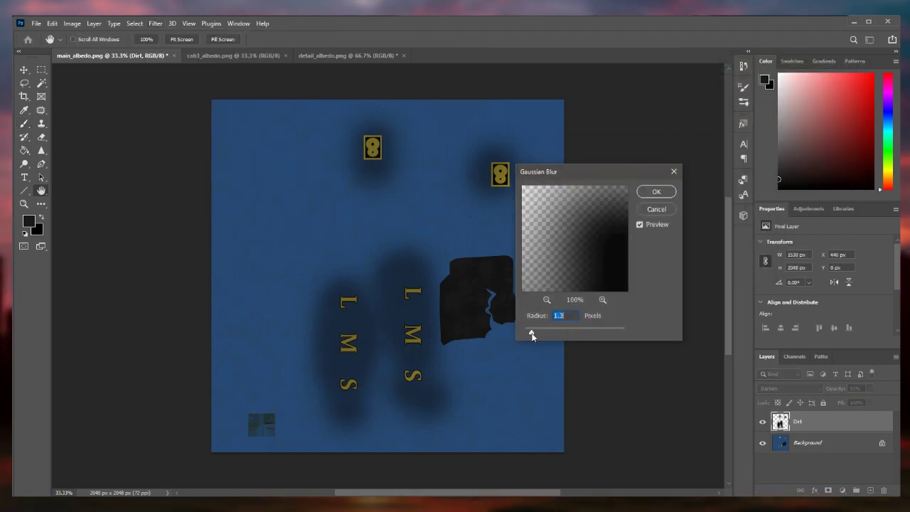
{"action": "left_click_drag", "start_coordinate": [531, 333], "coordinate": [596, 333]}
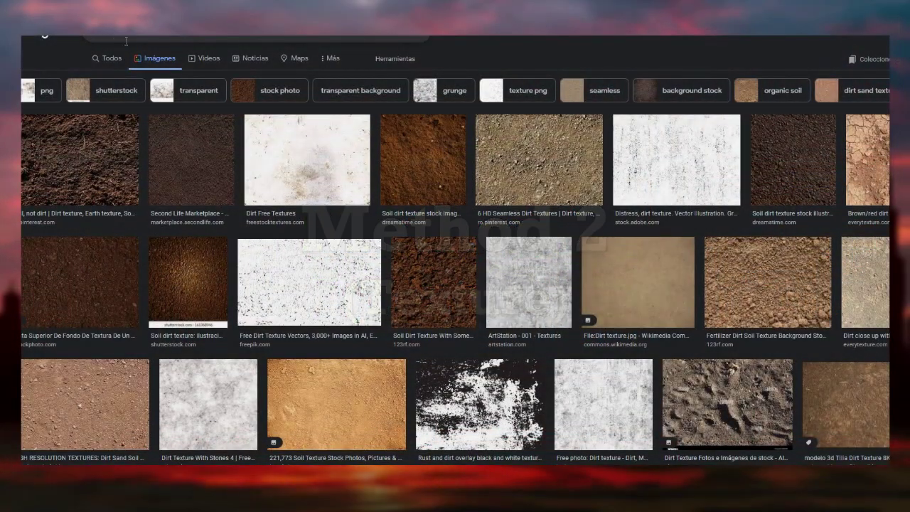
- Copy the 'Dirt Texture With Stones 4' image from Google Images and paste it into main_albedo
{"action": "scroll", "coordinate": [389, 278], "scroll_direction": "down", "scroll_amount": 5}
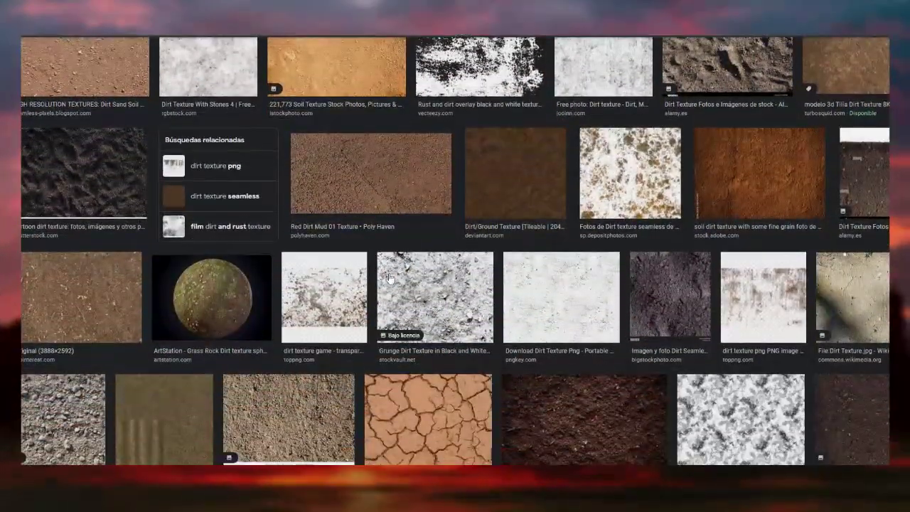
{"action": "scroll", "coordinate": [280, 189], "scroll_direction": "up", "scroll_amount": 4}
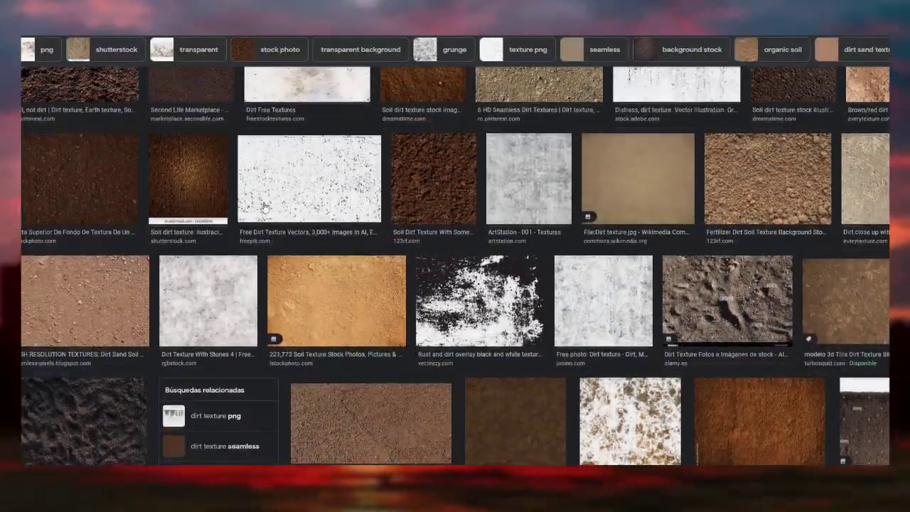
{"action": "left_click", "coordinate": [249, 291]}
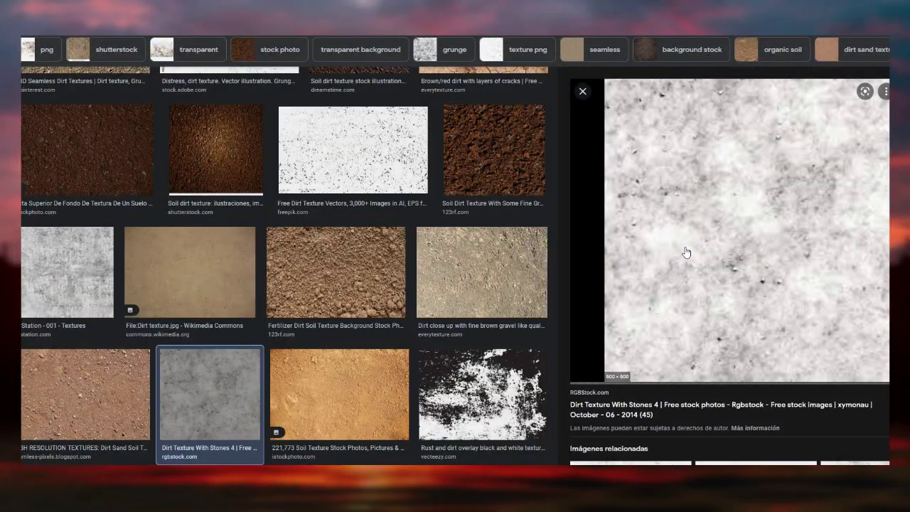
{"action": "right_click", "coordinate": [686, 240]}
{"action": "left_click", "coordinate": [695, 363]}
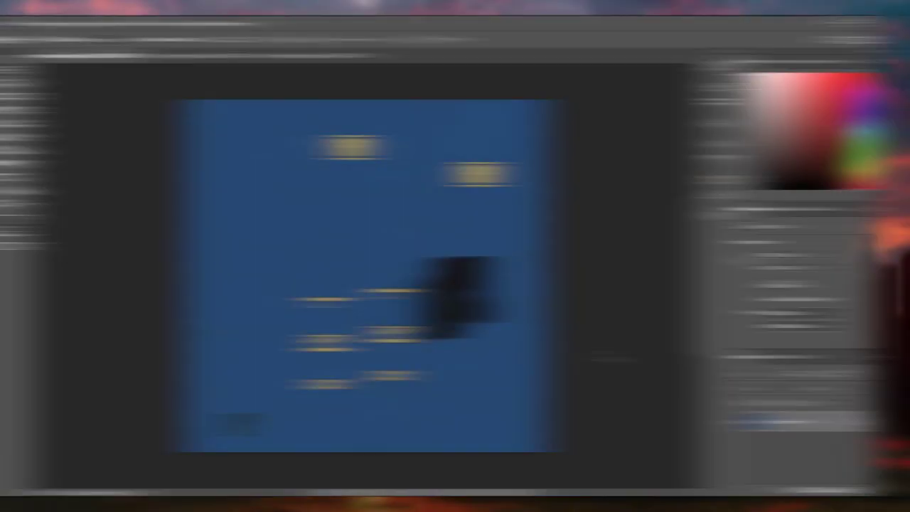
{"action": "key", "text": "ctrl+v"}
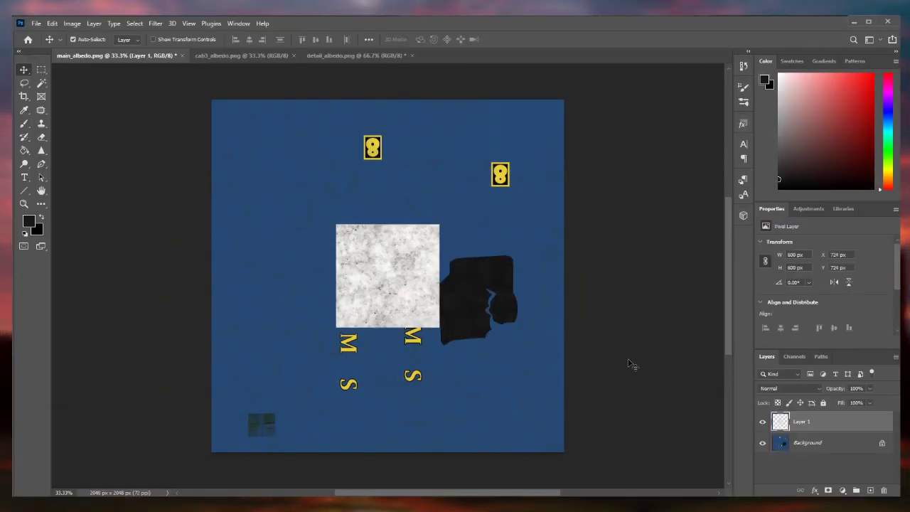
- Stretch the pasted dirt texture to fill the whole canvas
{"action": "key", "text": "ctrl+t"}
{"action": "left_click_drag", "start_coordinate": [388, 327], "coordinate": [387, 451]}
{"action": "left_click_drag", "start_coordinate": [392, 224], "coordinate": [387, 99]}
{"action": "left_click", "coordinate": [522, 40]}
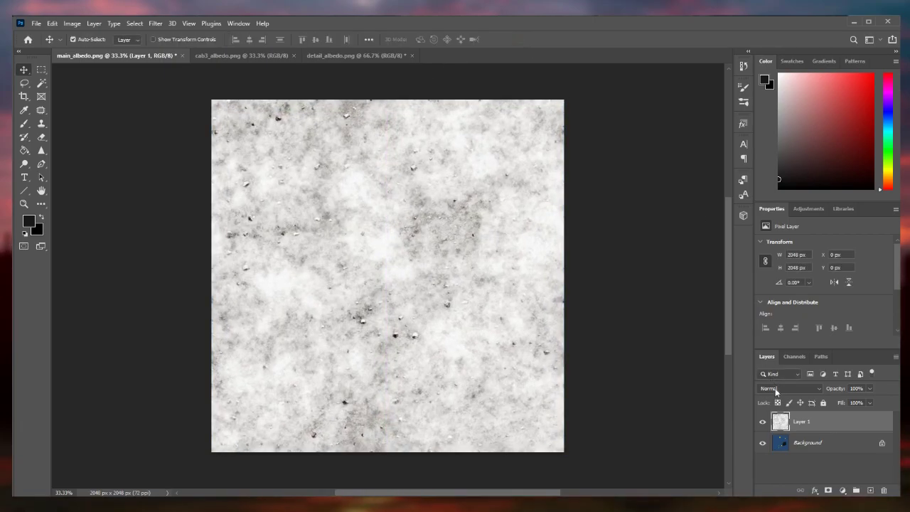
- Set the texture layer to Multiply at 33% opacity and flatten the image
{"action": "left_click", "coordinate": [775, 392]}
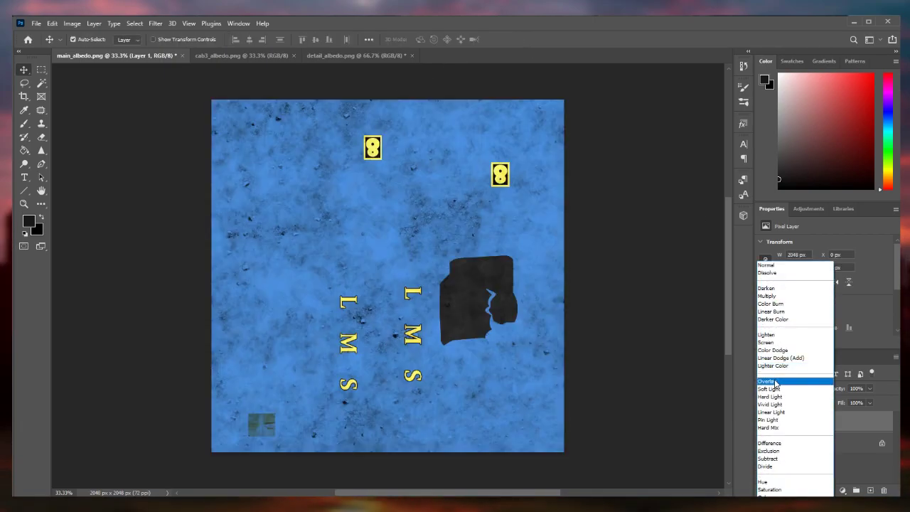
{"action": "left_click", "coordinate": [782, 296]}
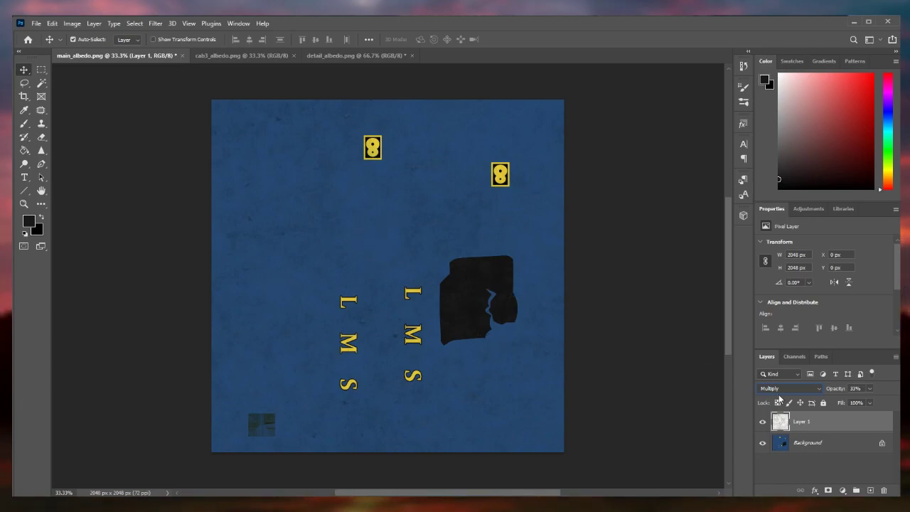
{"action": "right_click", "coordinate": [826, 427]}
{"action": "left_click", "coordinate": [842, 403]}
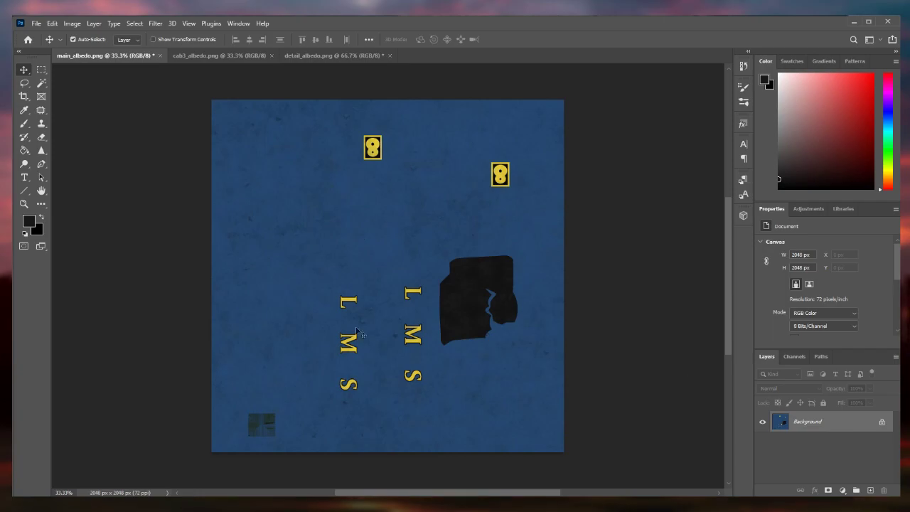
{"action": "left_click", "coordinate": [36, 24]}
- Save main_albedo.png and submit the edits to TTTE - Duck (Reskin)
{"action": "left_click", "coordinate": [61, 137]}
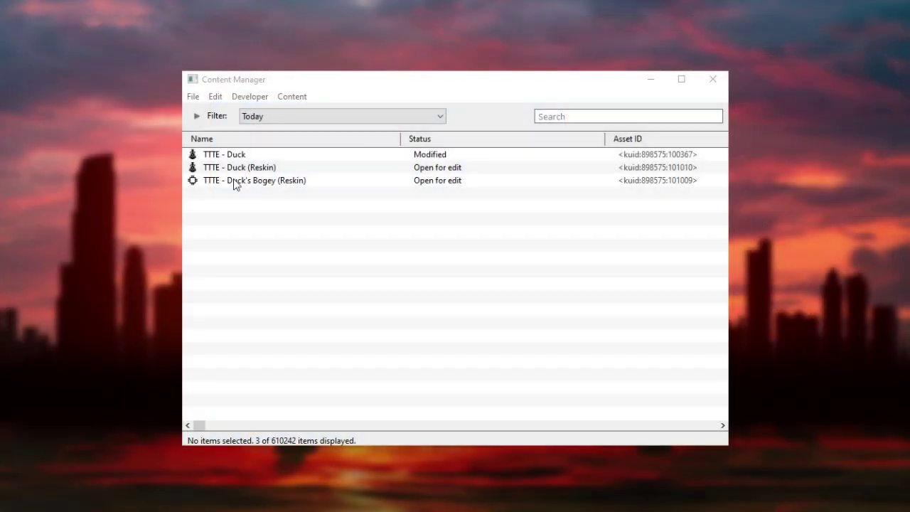
{"action": "right_click", "coordinate": [251, 168]}
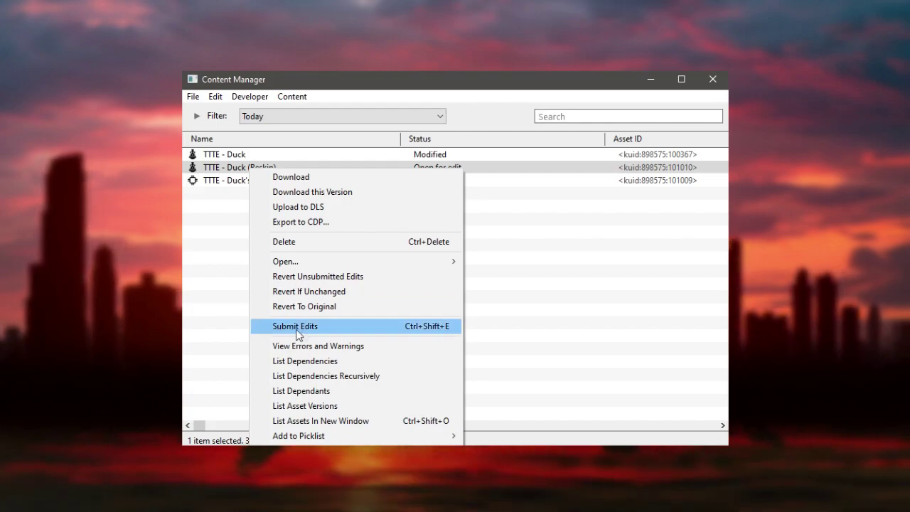
{"action": "left_click", "coordinate": [327, 331]}
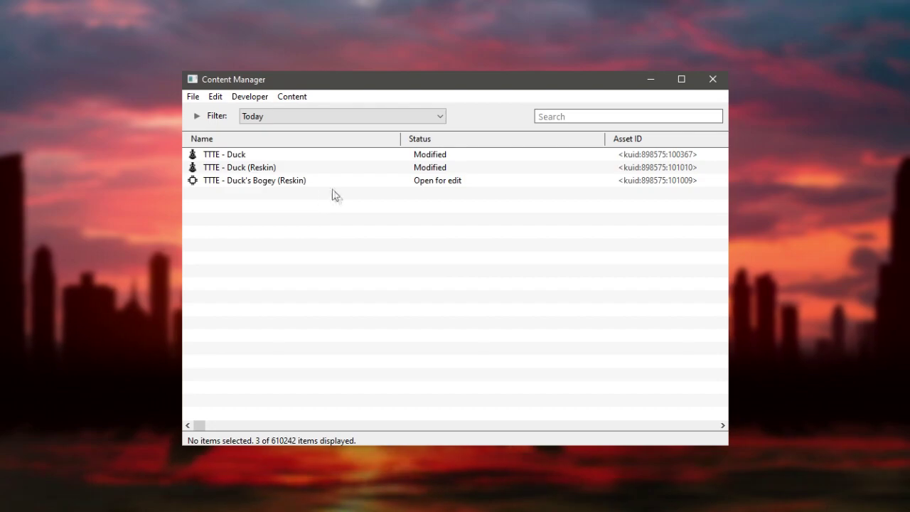
- Preview TTTE - Duck (Reskin) in Trainz Railroad Simulator 2019
{"action": "left_click", "coordinate": [284, 168]}
{"action": "right_click", "coordinate": [286, 168]}
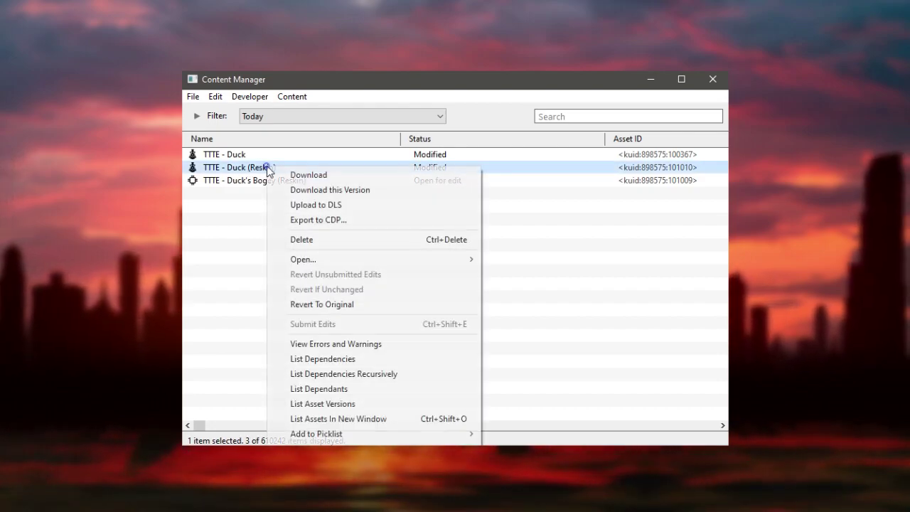
{"action": "mouse_move", "coordinate": [398, 258]}
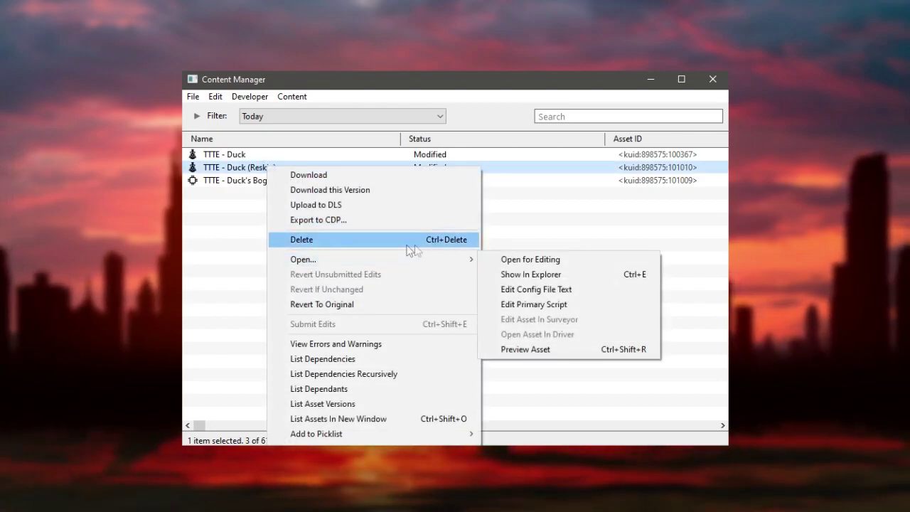
{"action": "left_click", "coordinate": [542, 347]}
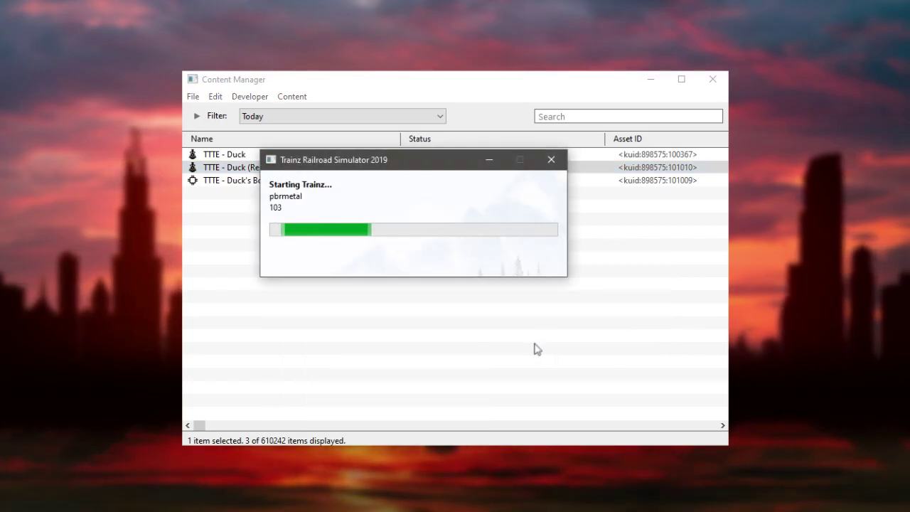